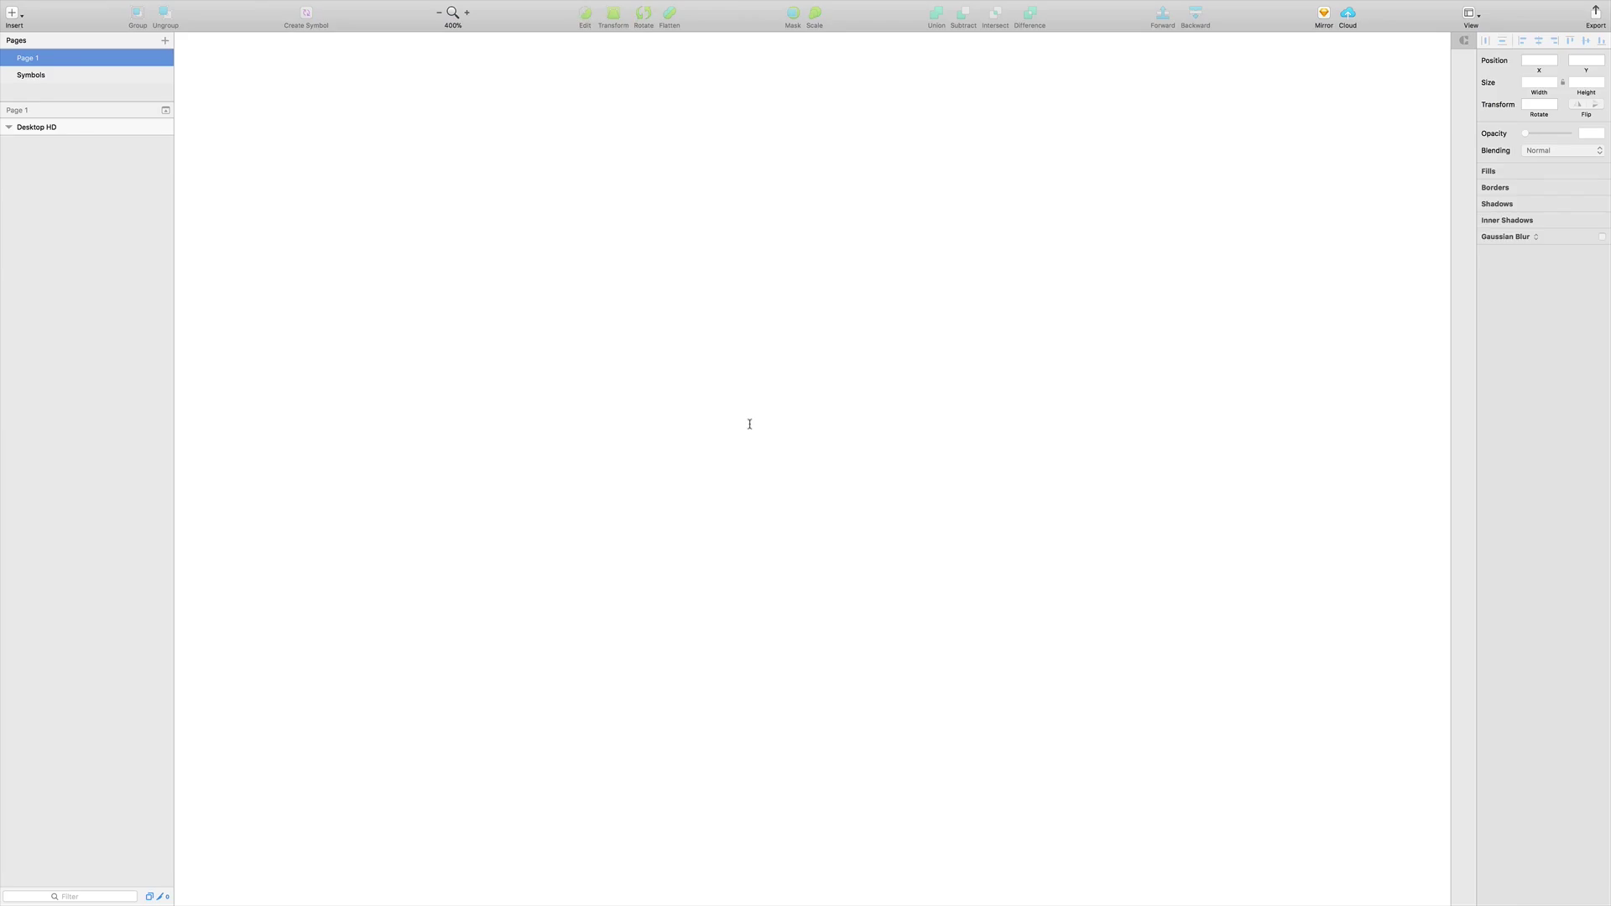
Type BUTTON and place a fully rounded 0076FF rectangle behind it.
text(BUTTON)
key(Escape)
key(r)
mouse_move(670, 194)
mouse_down()
mouse_move(1040, 296)
mouse_move(1080, 327)
mouse_up()
key(super+bracketleft)
drag(942, 228, 935, 385)
click(1504, 292)
text(0076FF)
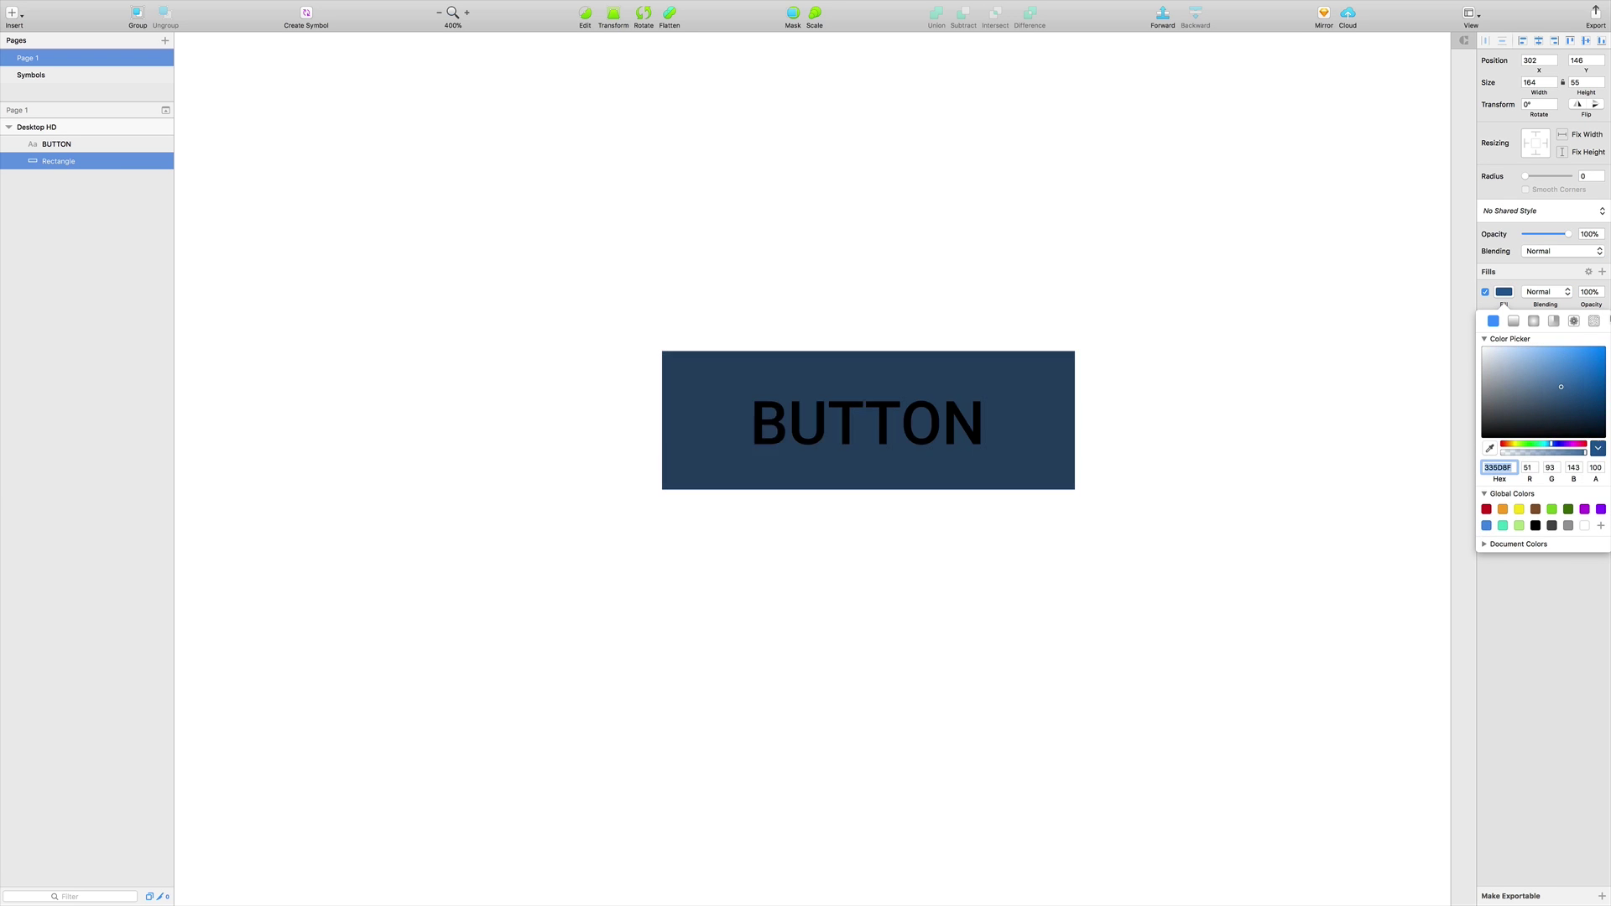
drag(1528, 180, 1569, 176)
Make the BUTTON label white, narrow the pill, and centre the label within it.
click(923, 424)
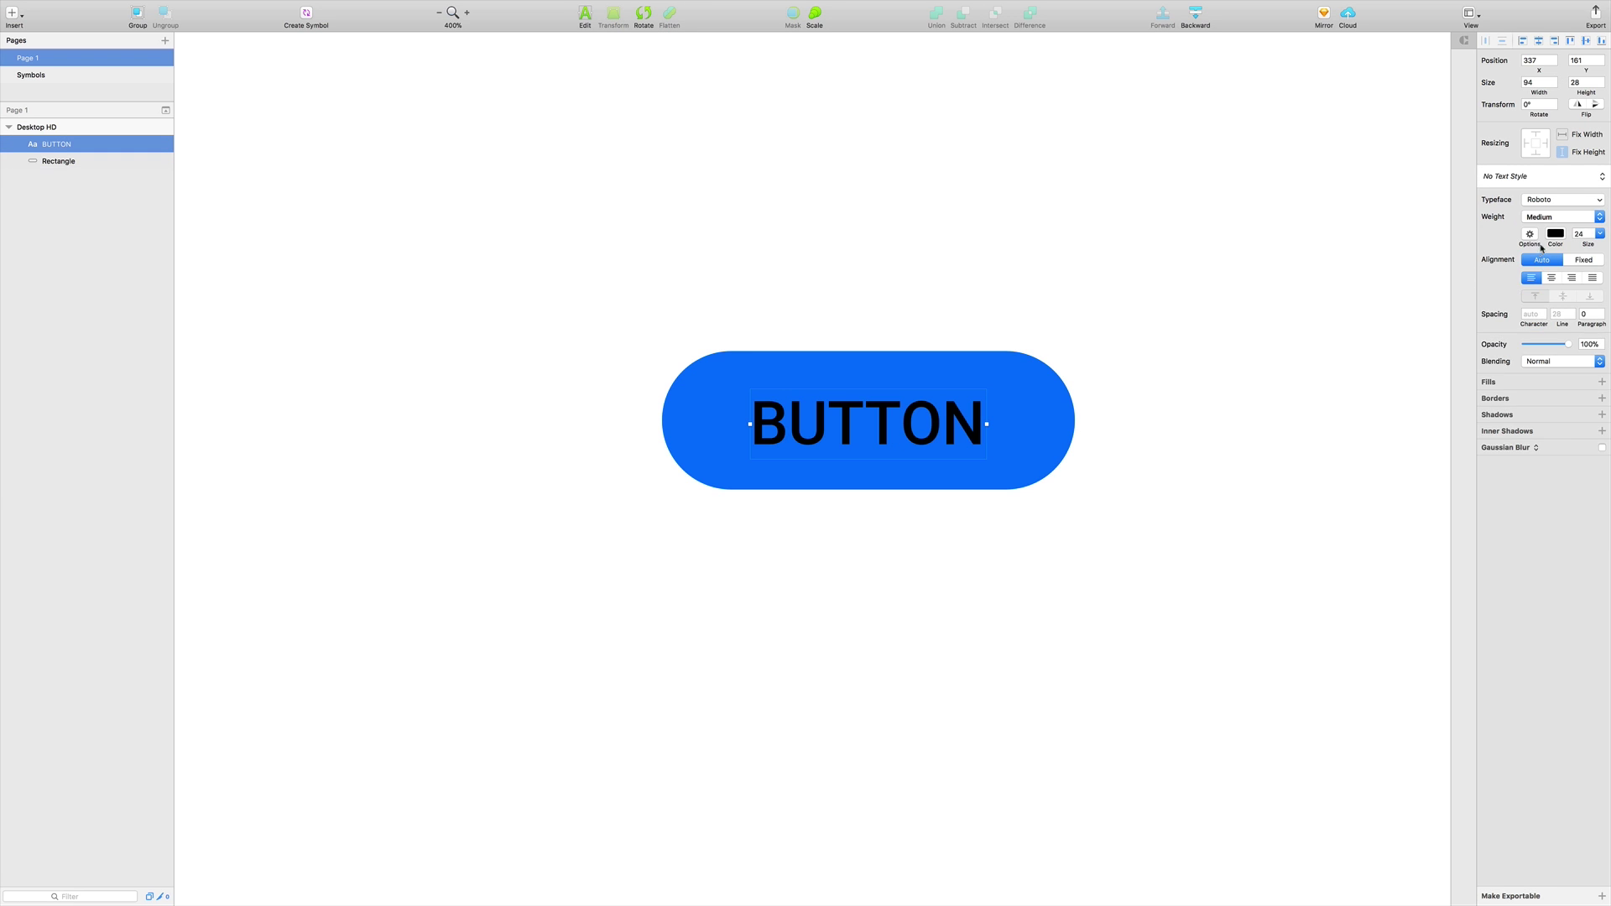
click(1555, 234)
click(1584, 526)
click(881, 445)
shift+click(1024, 441)
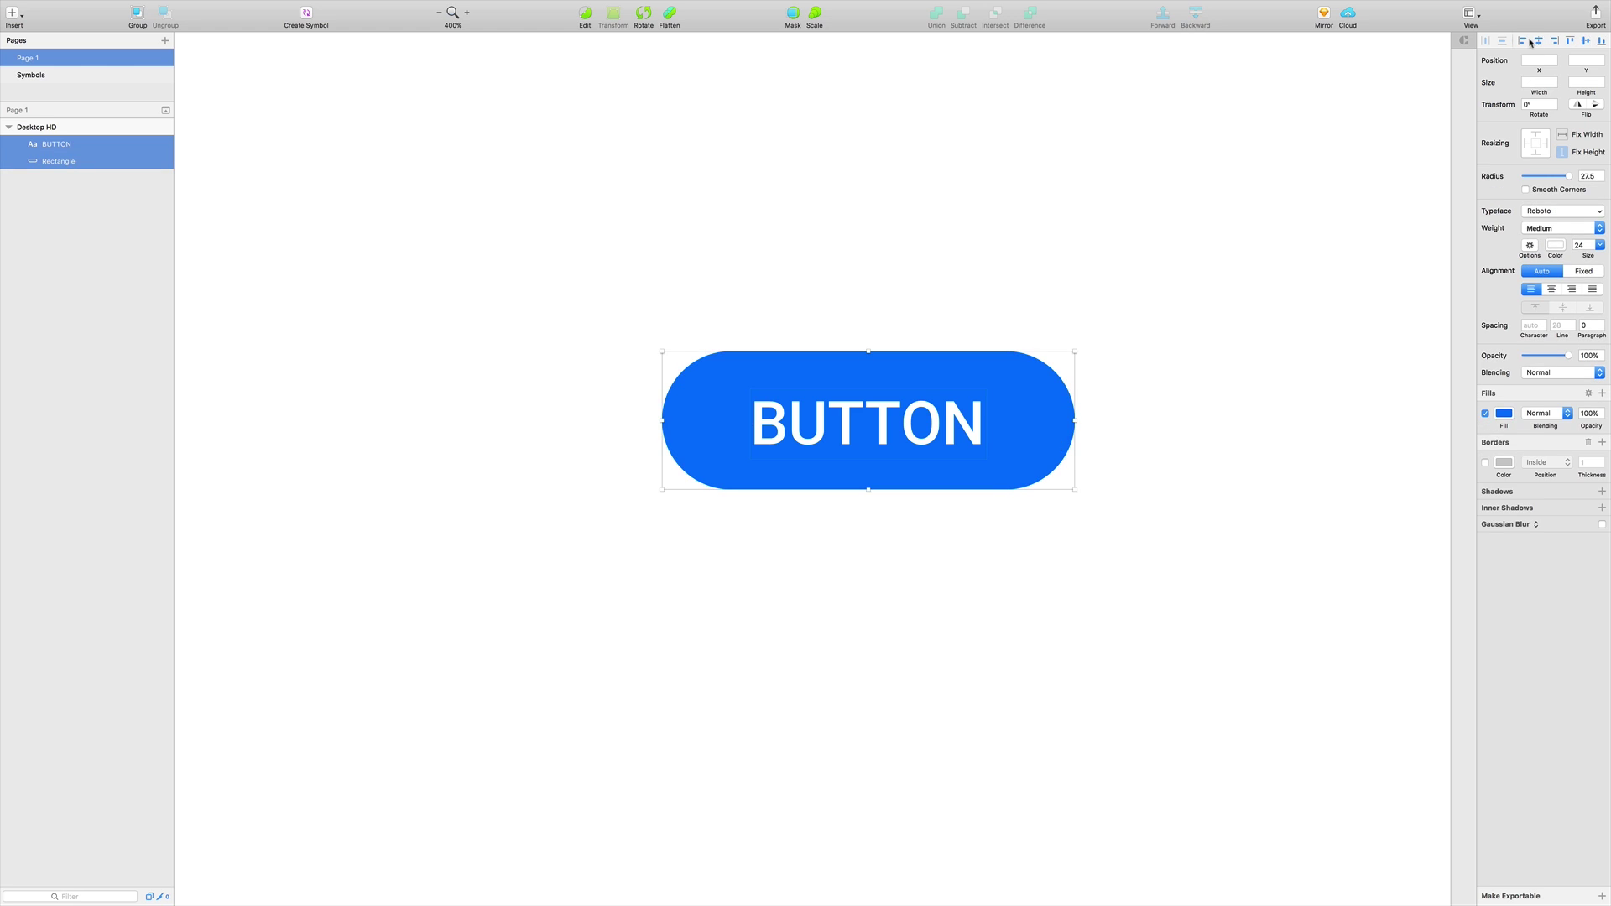
click(1587, 42)
click(885, 539)
click(949, 436)
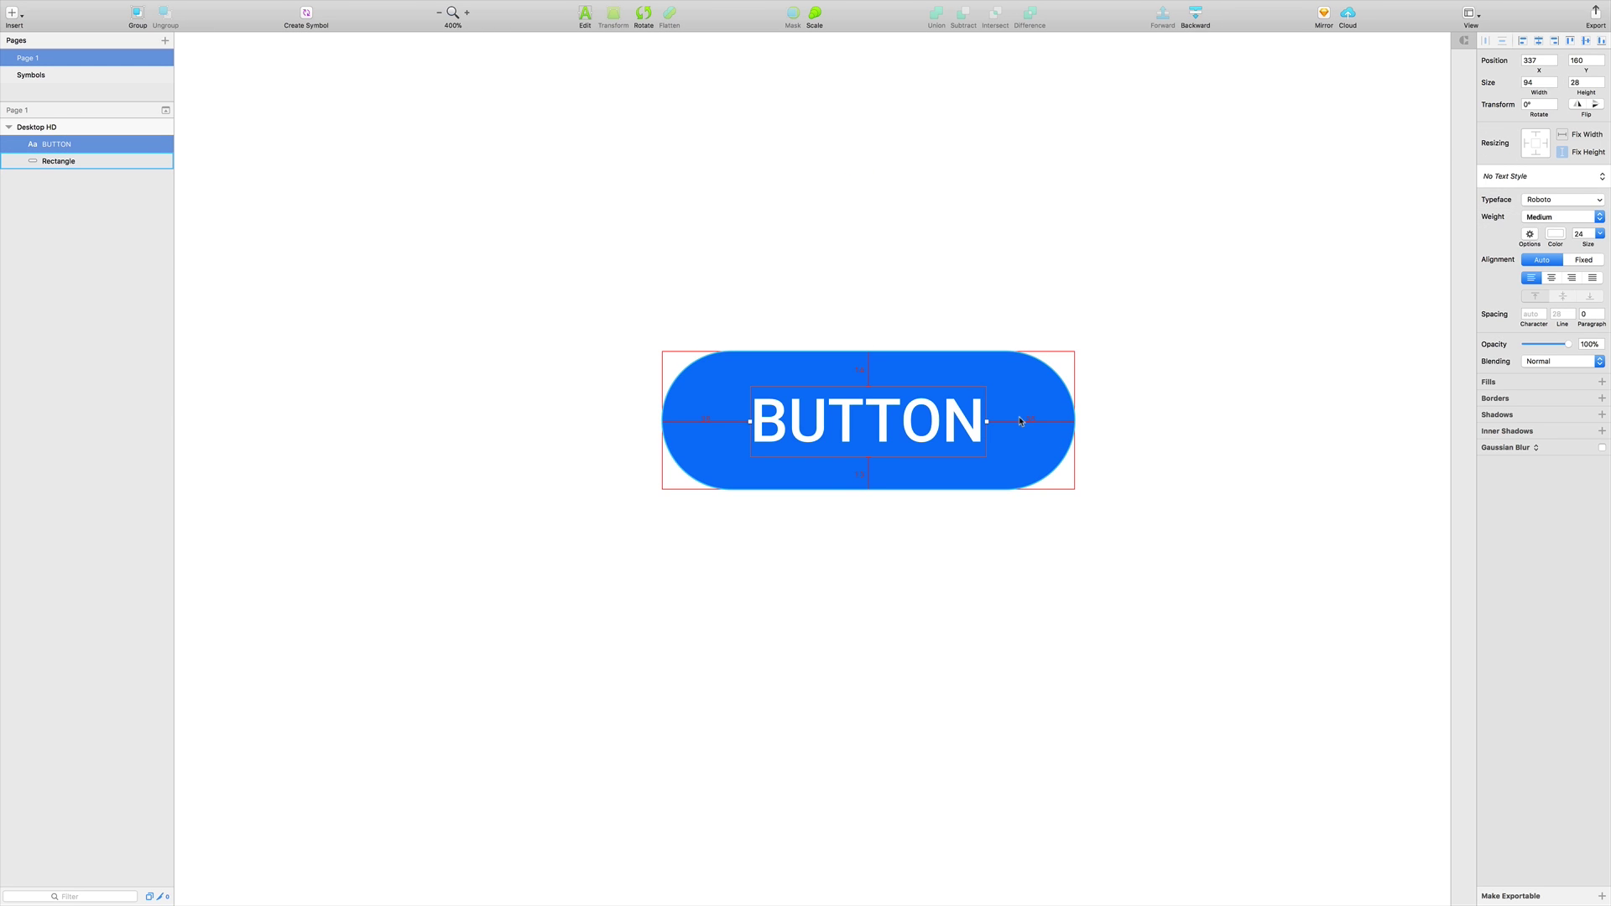
click(1070, 421)
drag(1075, 421, 1045, 424)
shift+click(1007, 438)
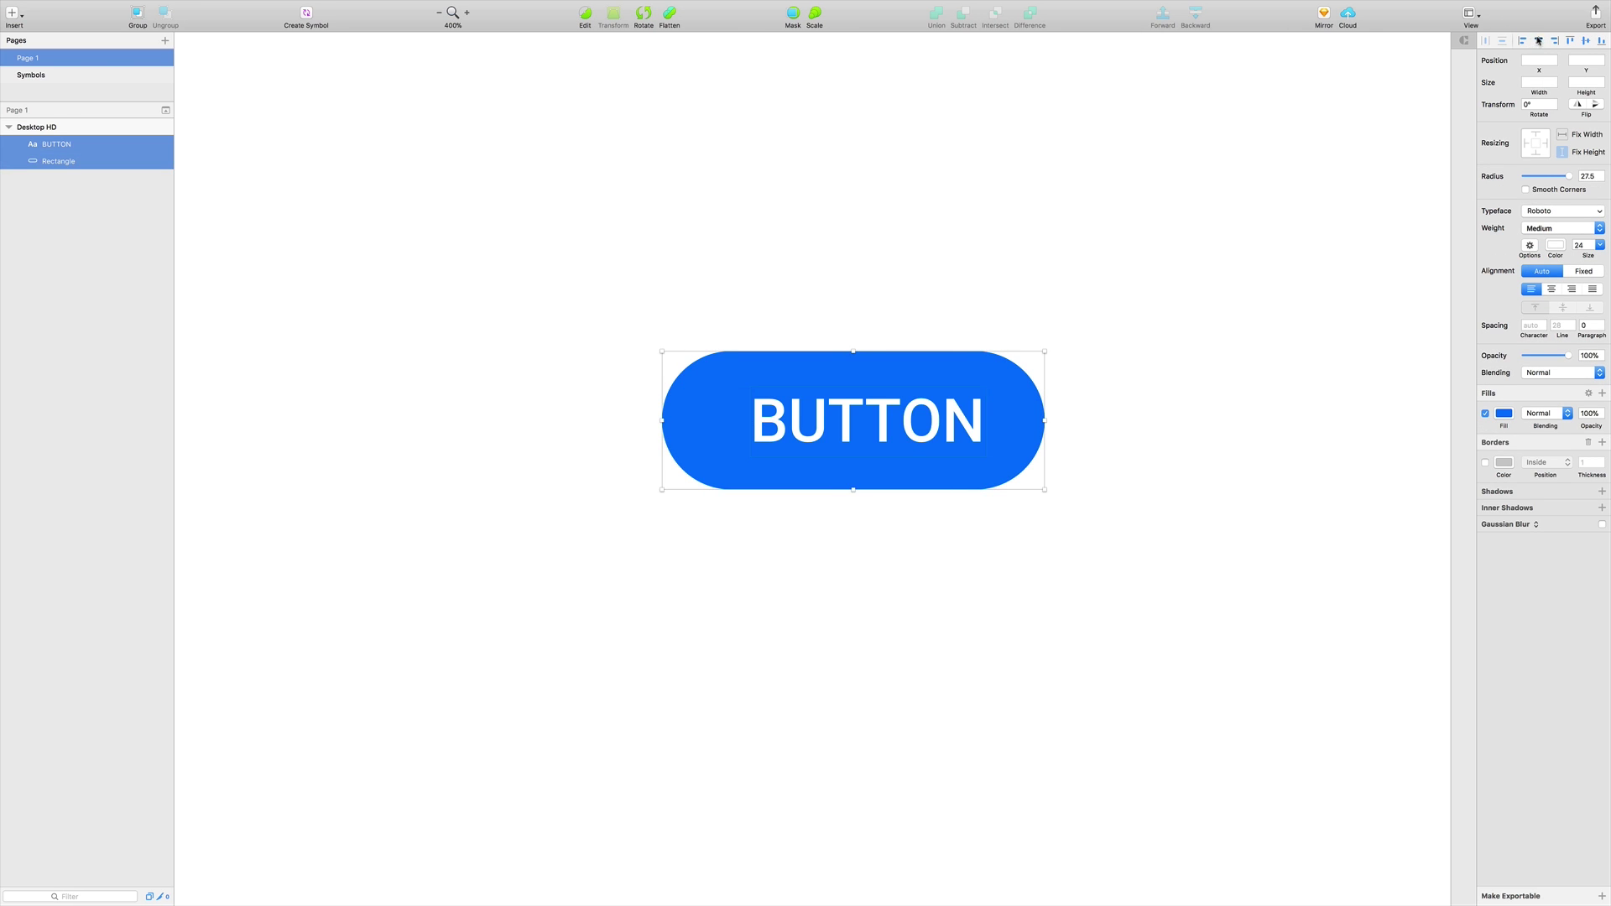
click(1538, 41)
Duplicate the button below, relabel it TEXT, and narrow and centre its pill.
drag(840, 453, 814, 649)
click(522, 571)
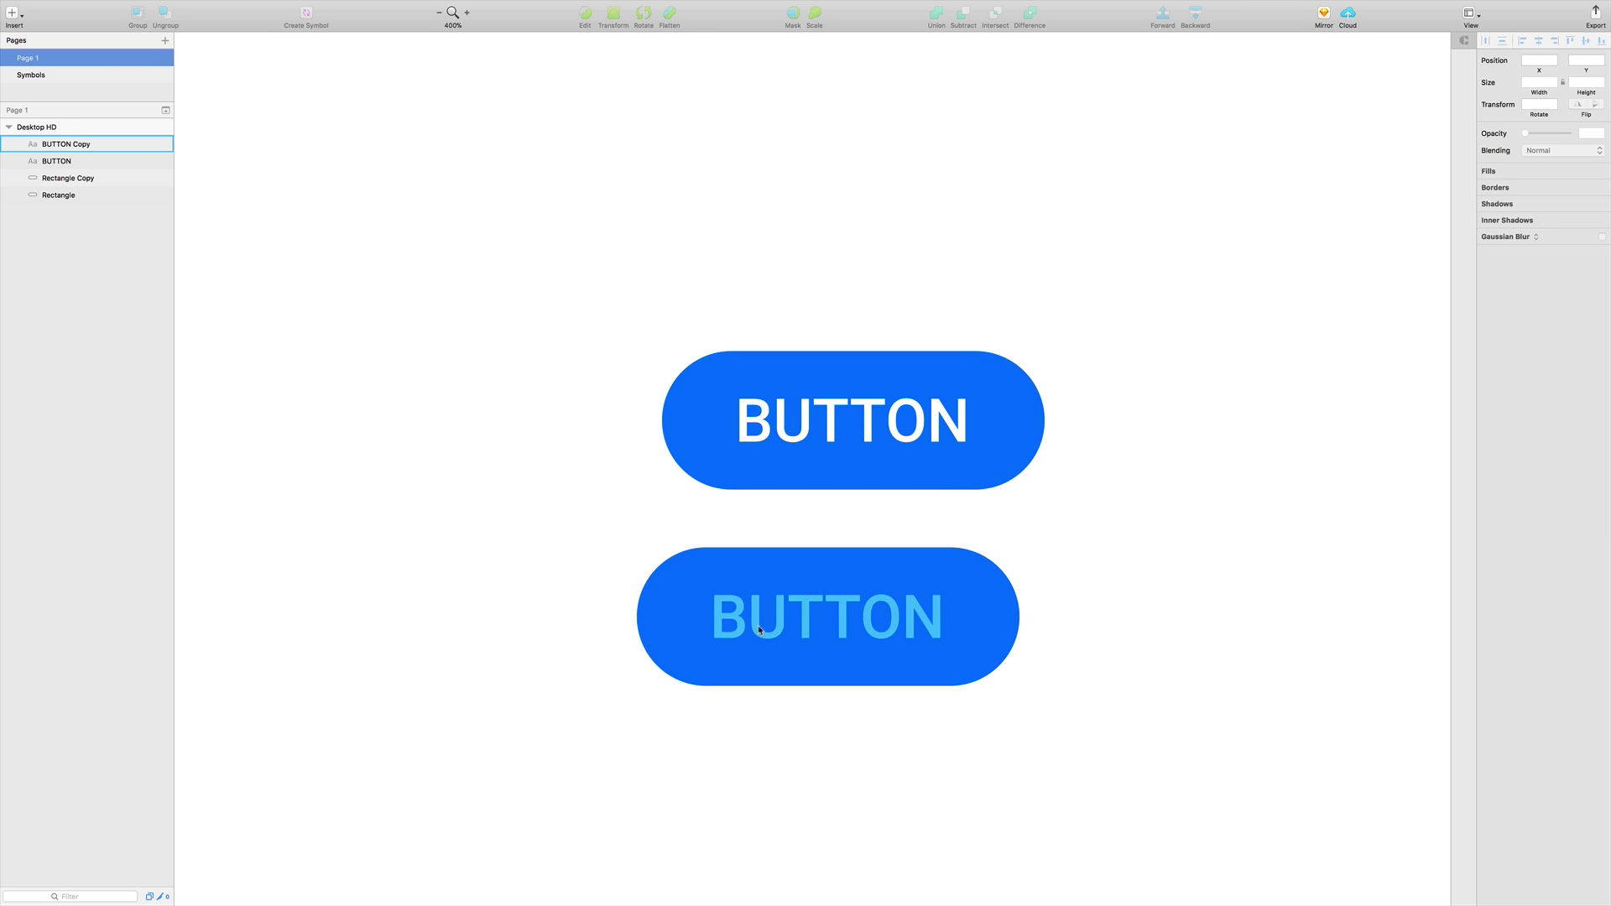
double_click(758, 627)
text(TEXT)
key(Escape)
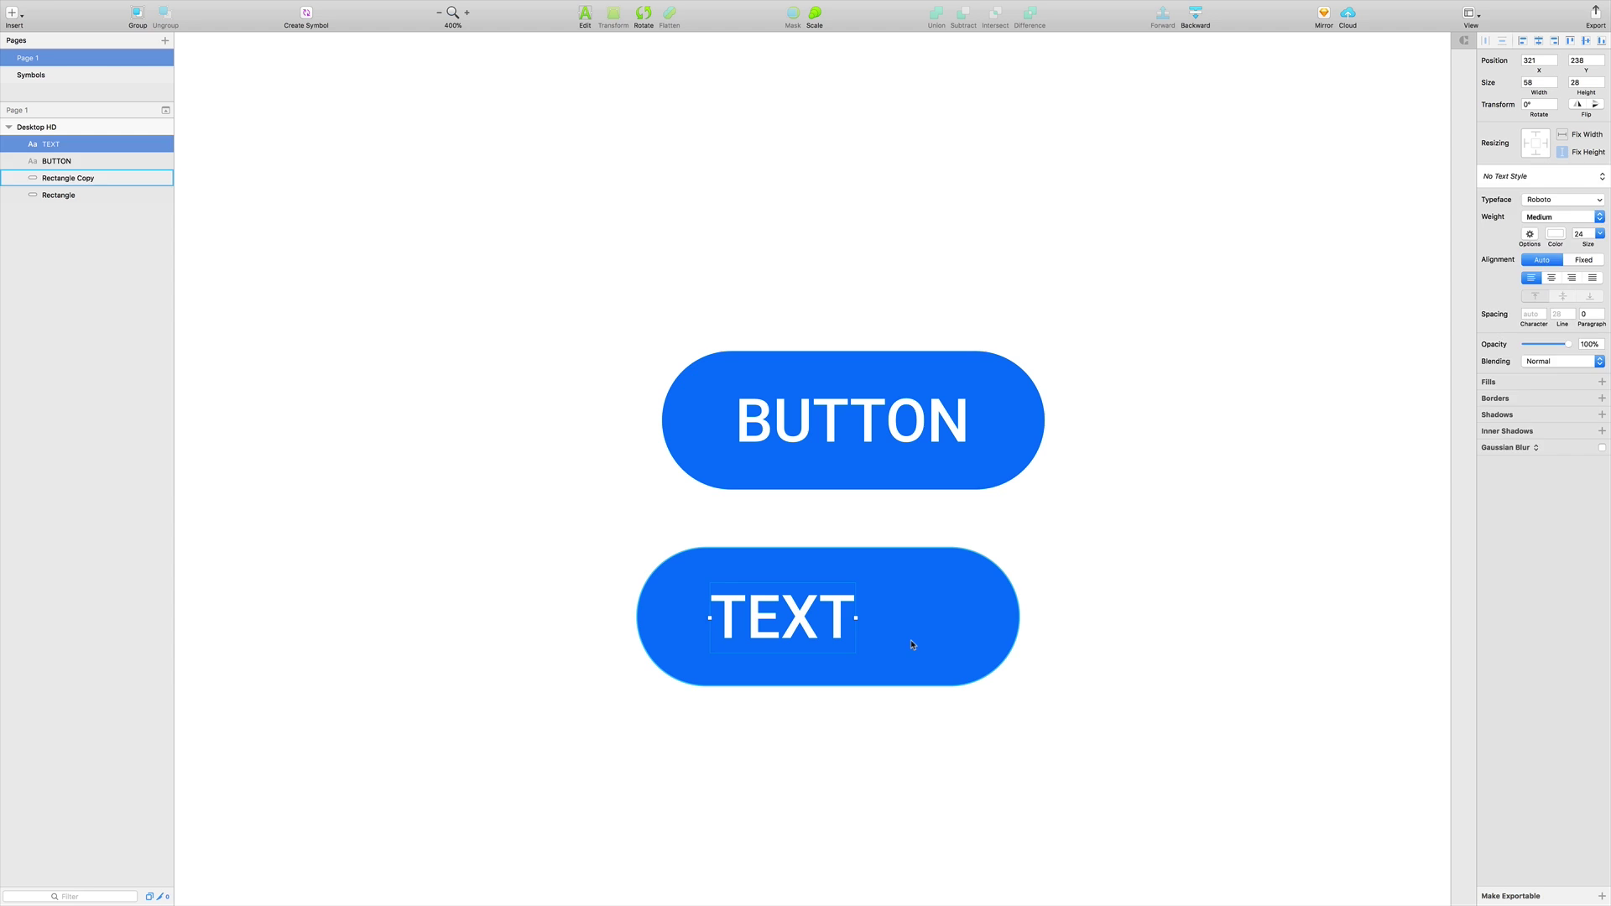
click(912, 644)
drag(1020, 617, 934, 621)
shift+click(781, 617)
click(1538, 40)
click(924, 638)
click(1040, 627)
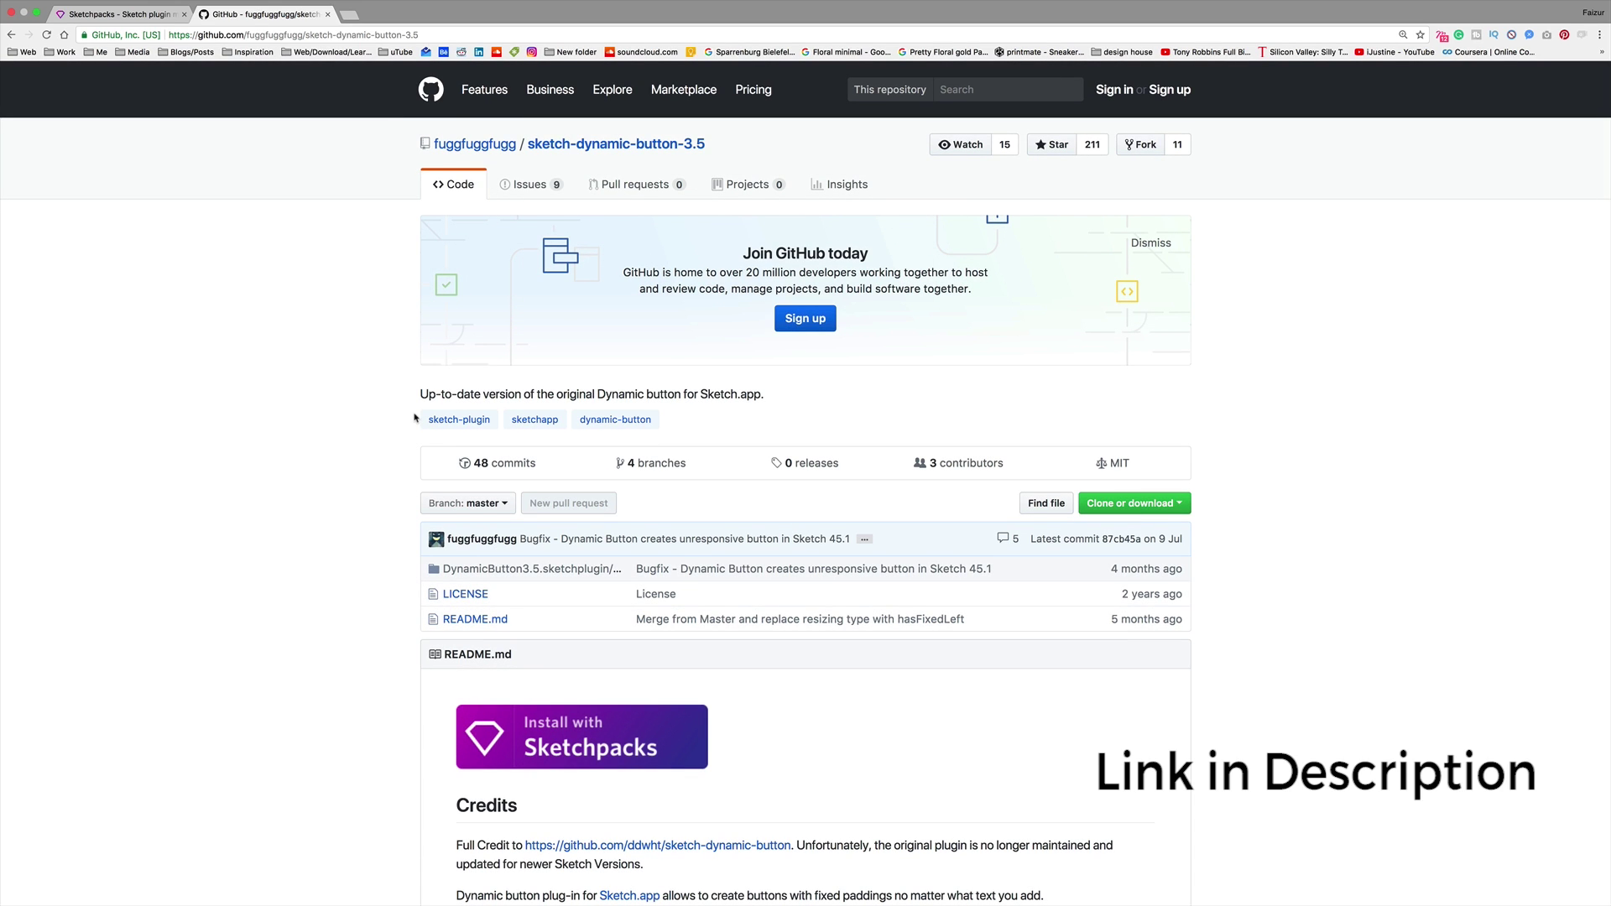
Save the sketch-dynamic-button-3.5 repository as a ZIP via Clone or download.
click(124, 15)
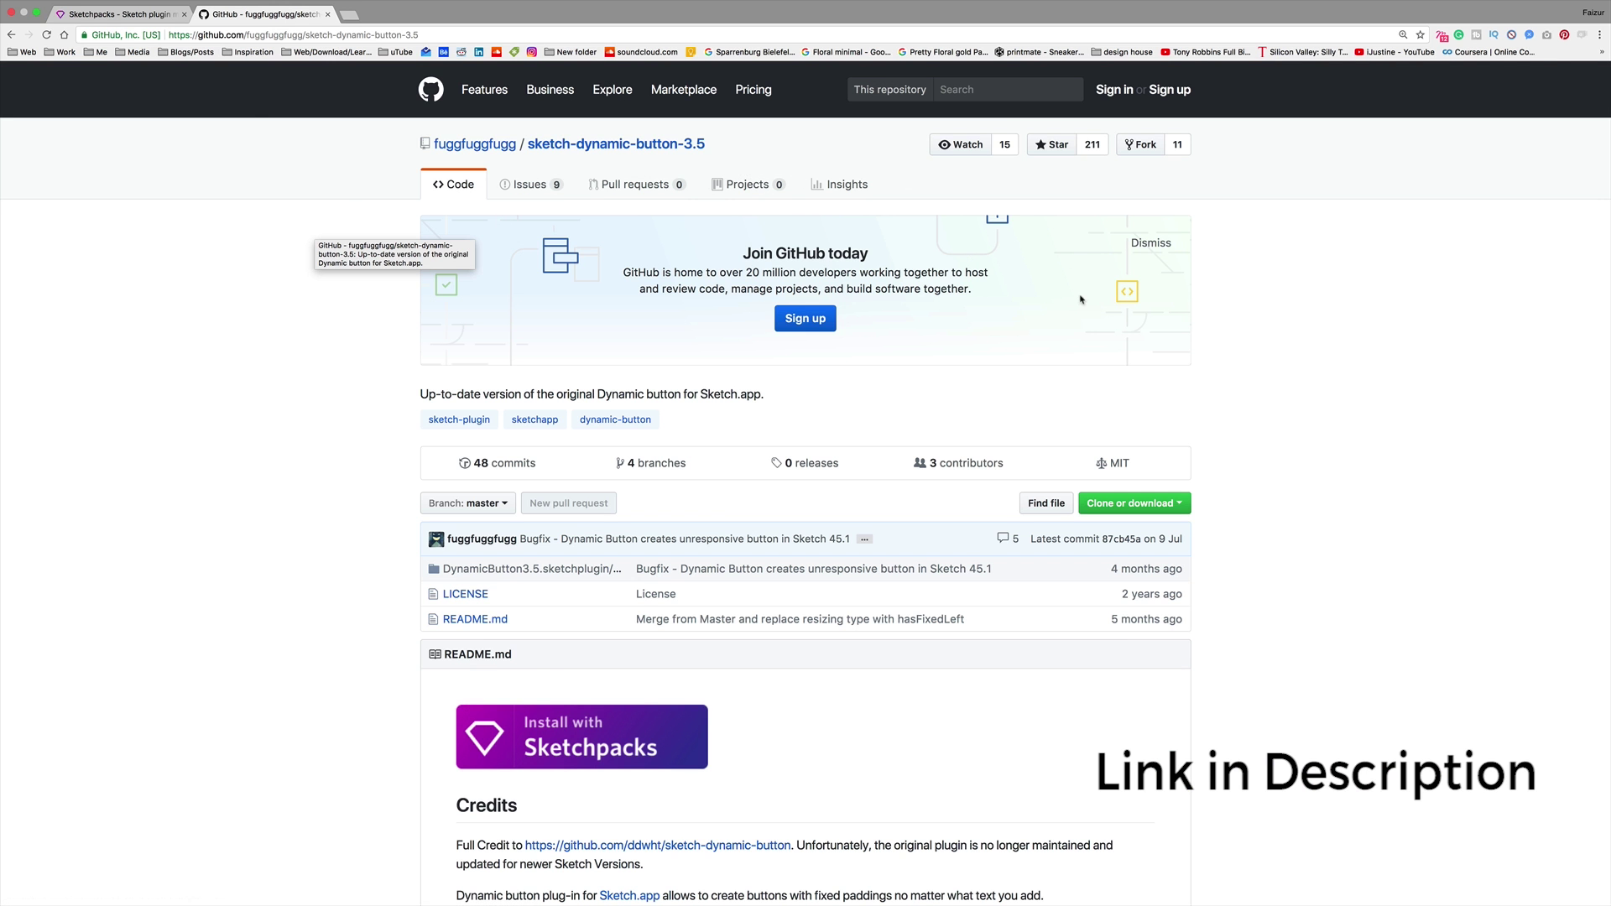
scroll(1091, 336, down, 2)
click(1181, 428)
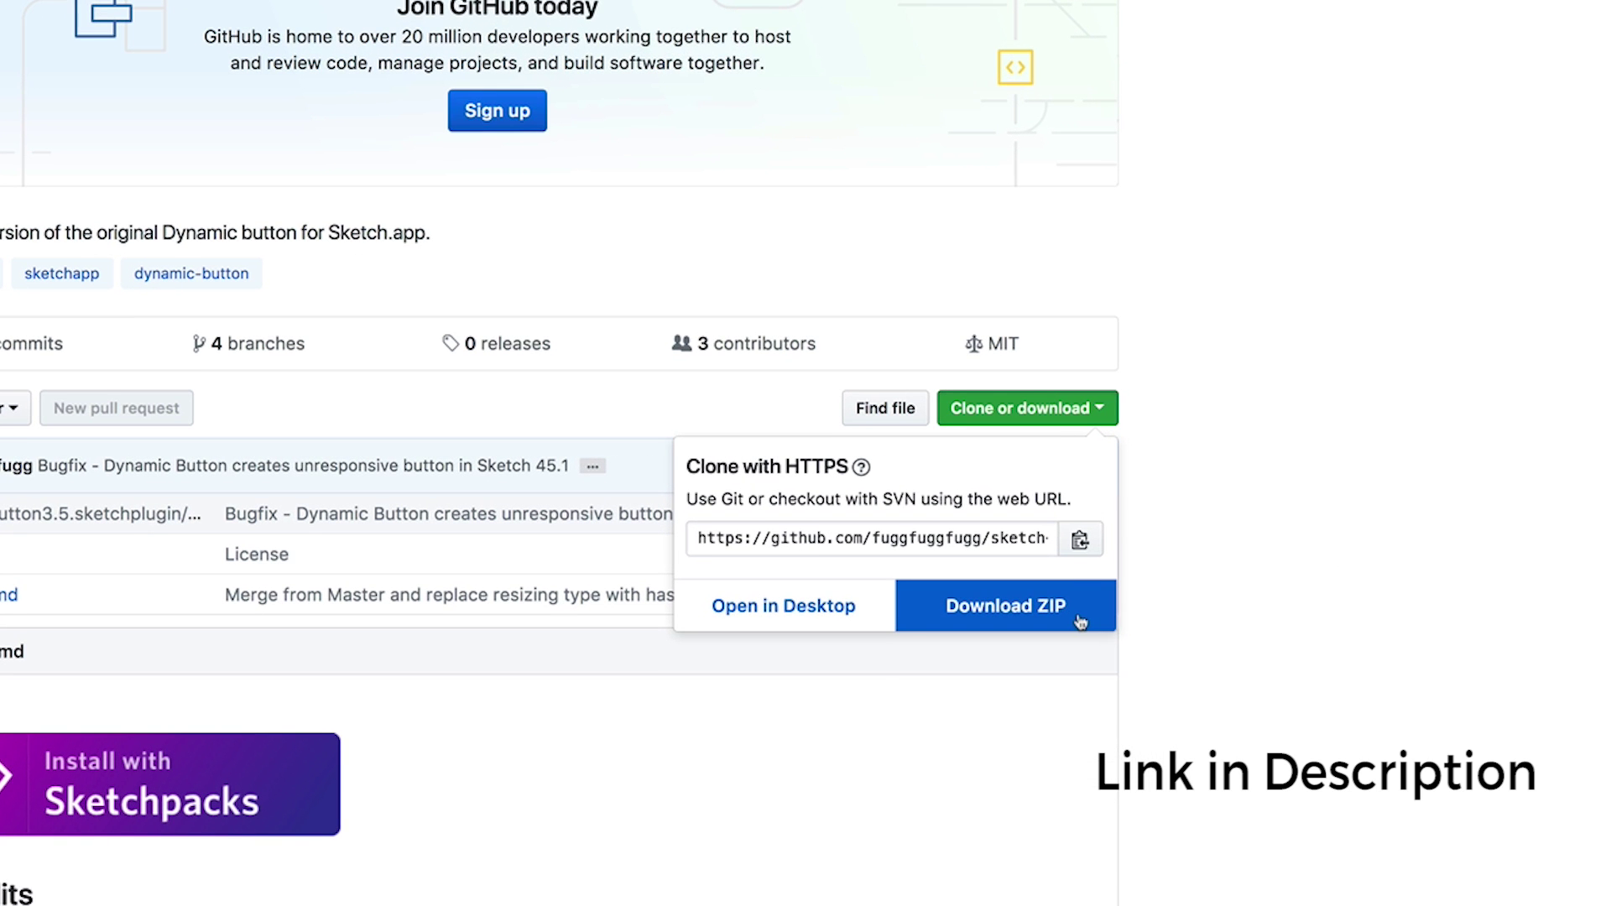
click(1080, 621)
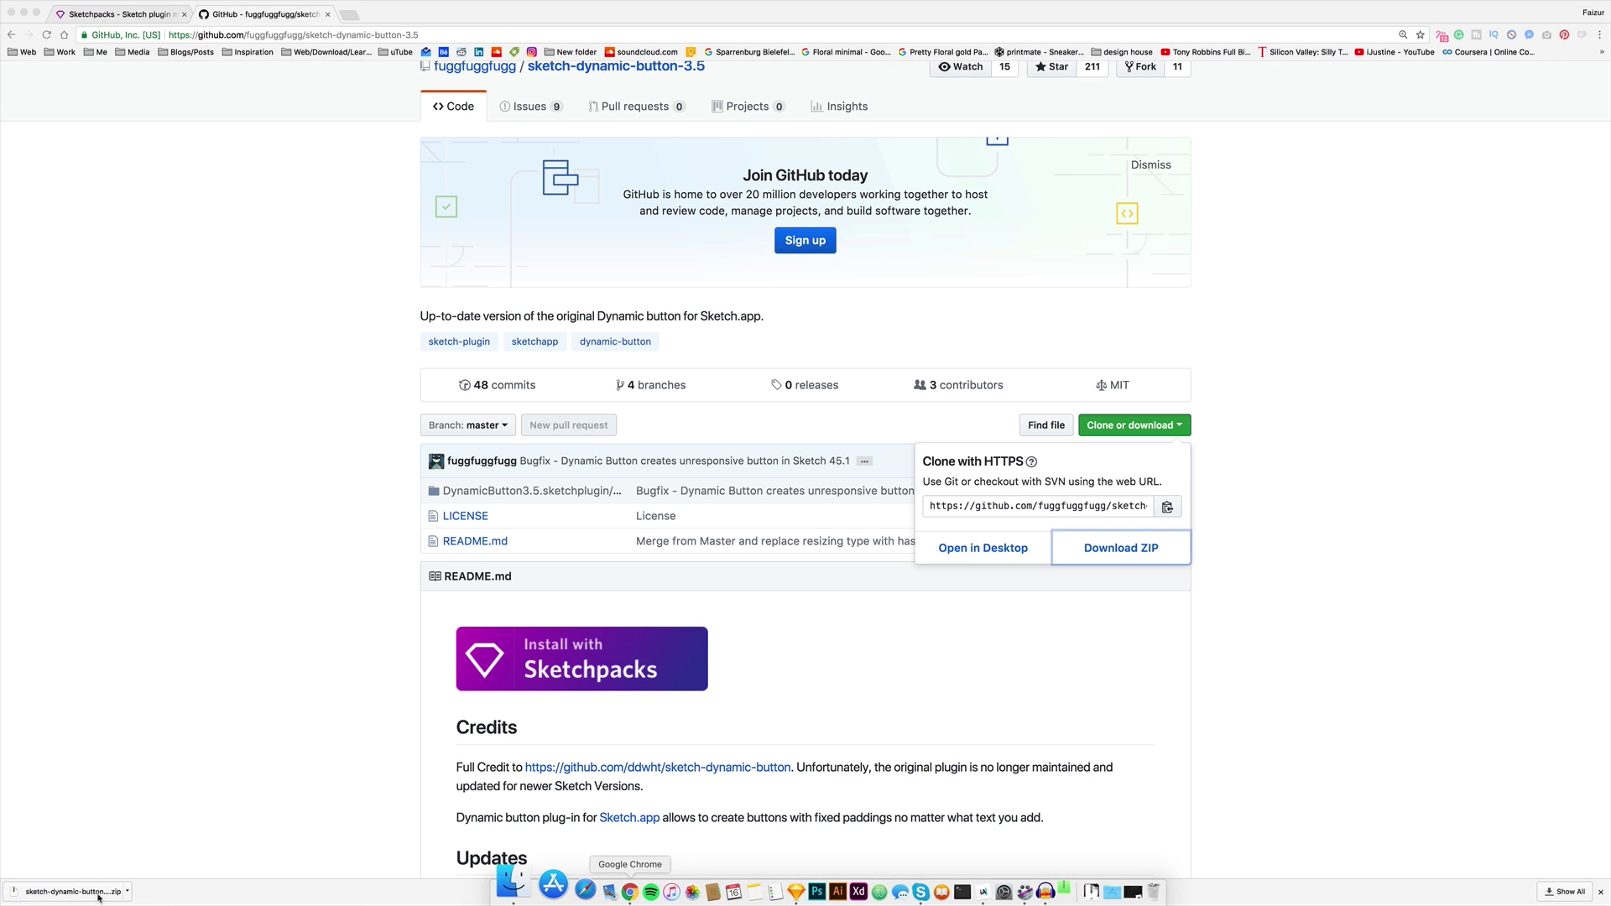
Install DynamicButton3.5.sketchplugin from the extracted folder and confirm the install dialog.
click(133, 893)
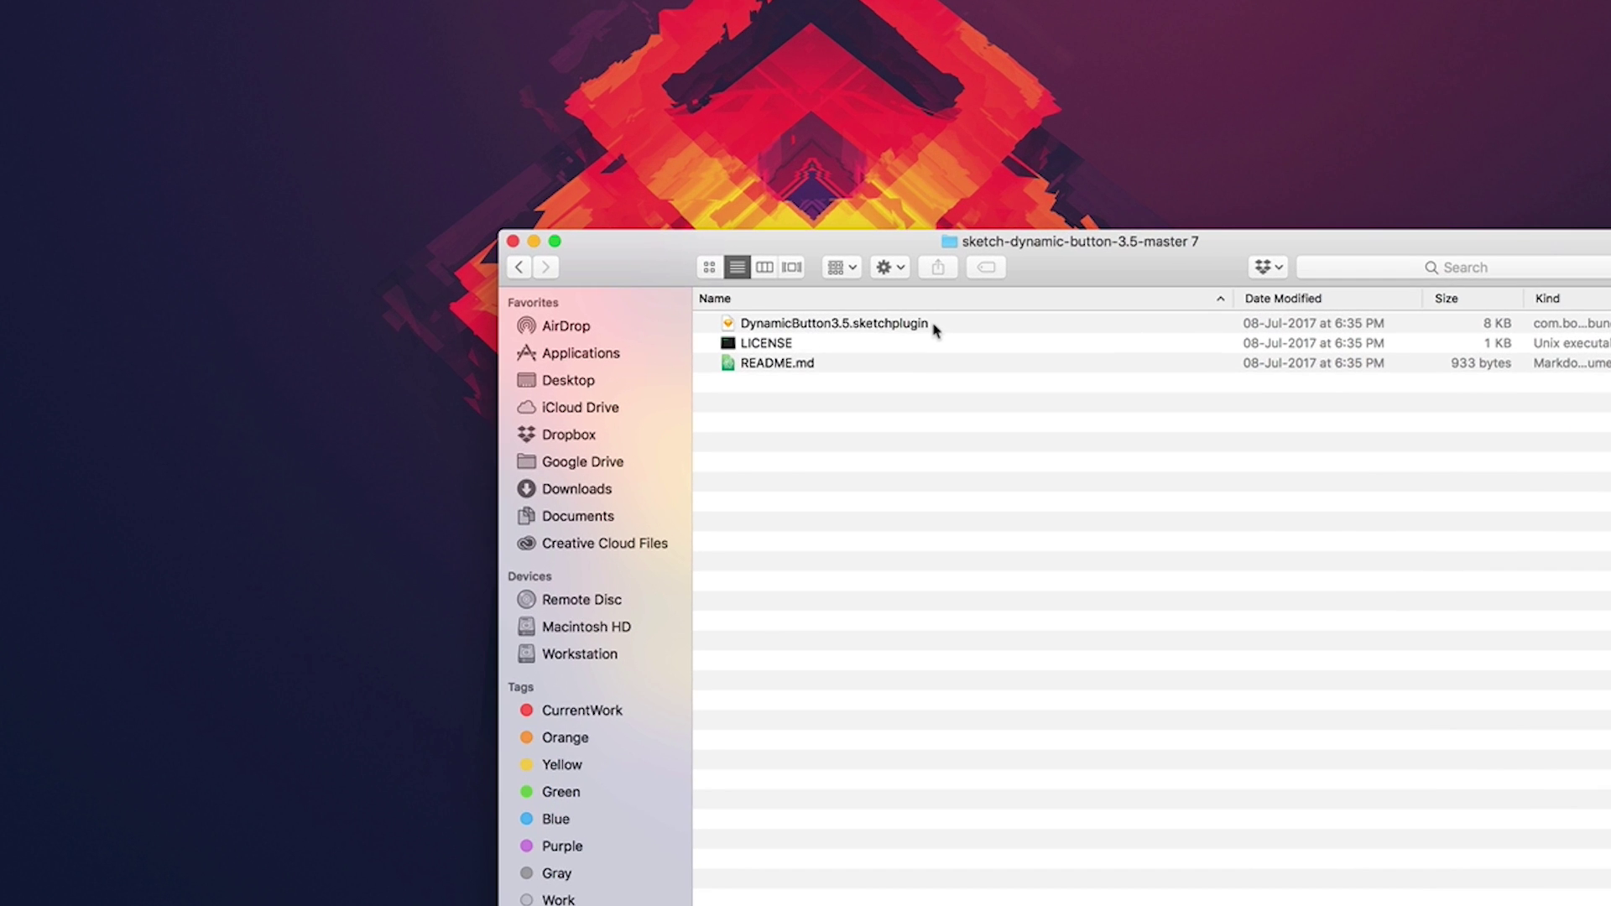
click(935, 330)
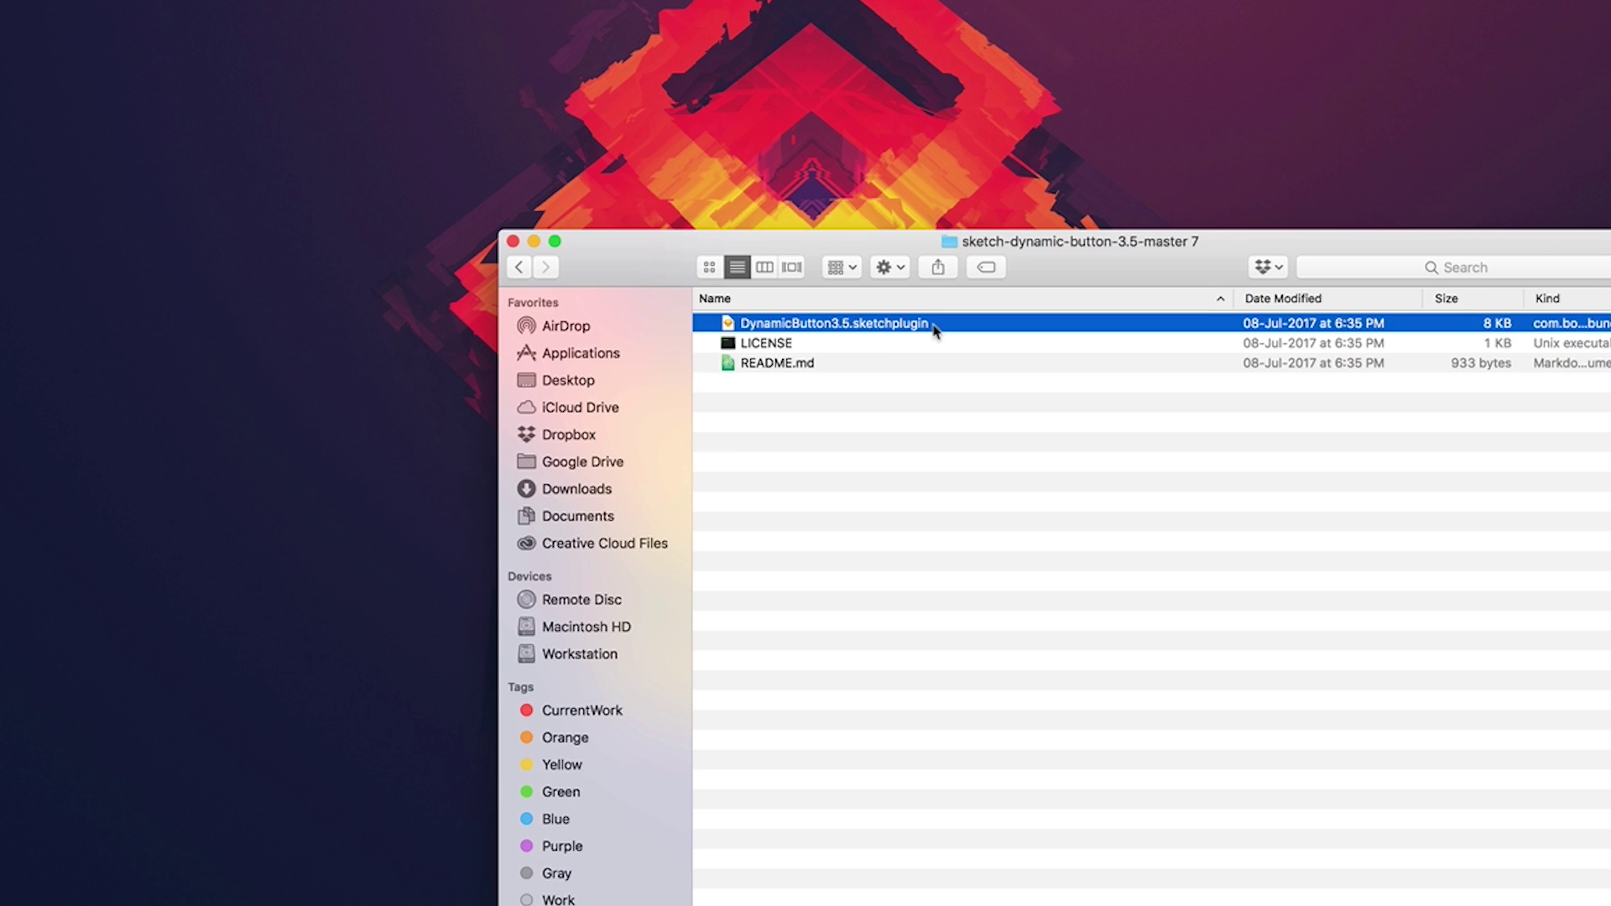
double_click(935, 330)
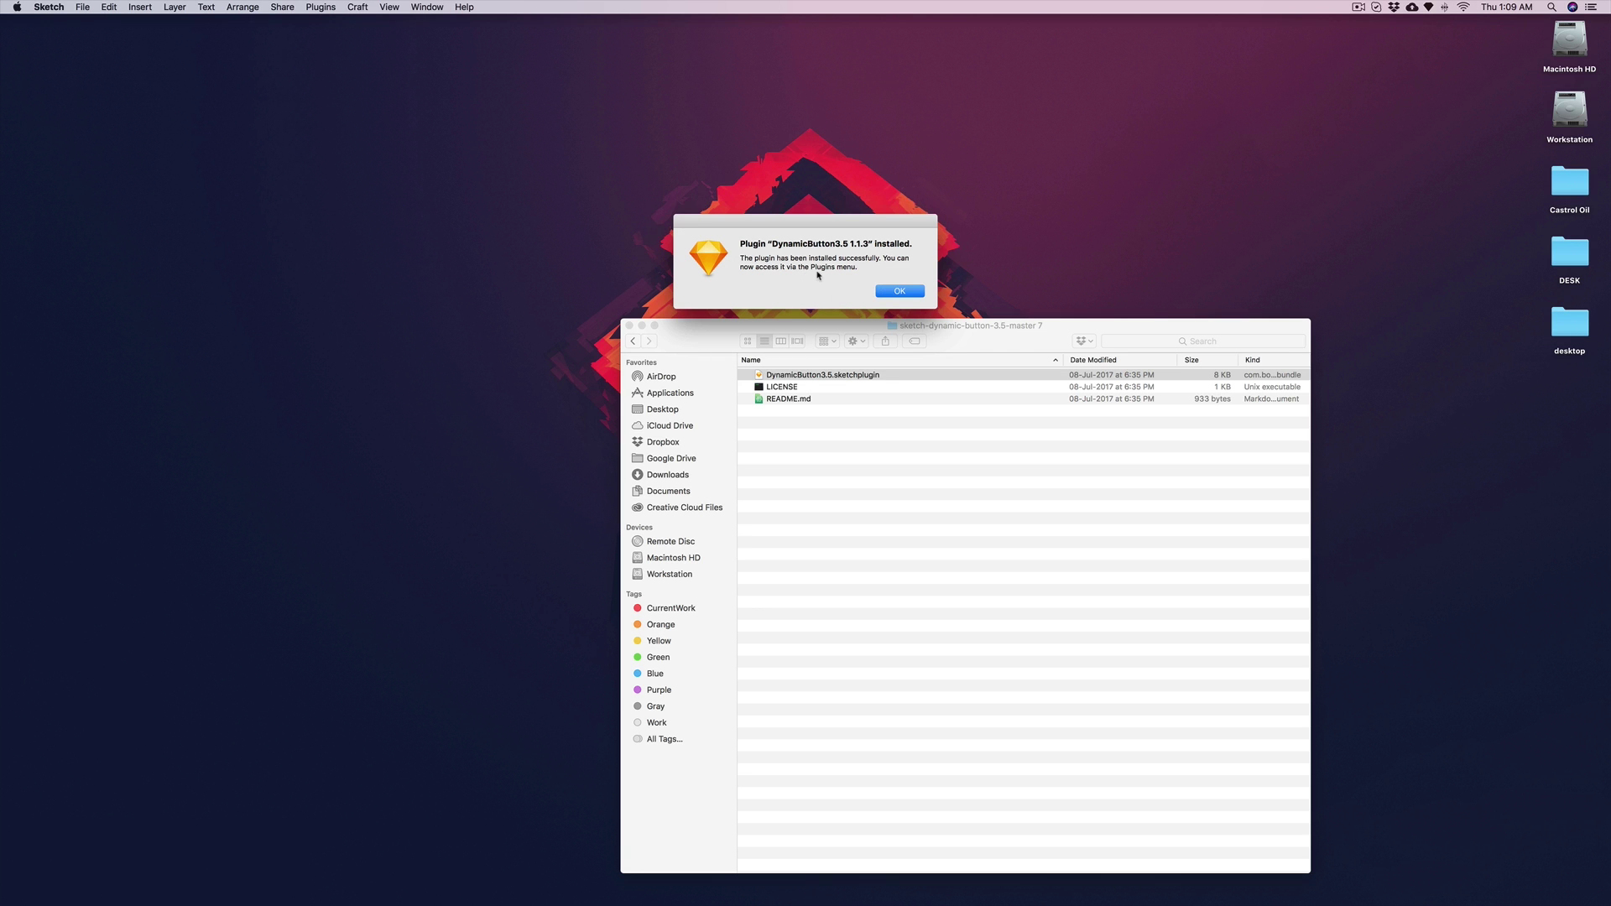
click(898, 291)
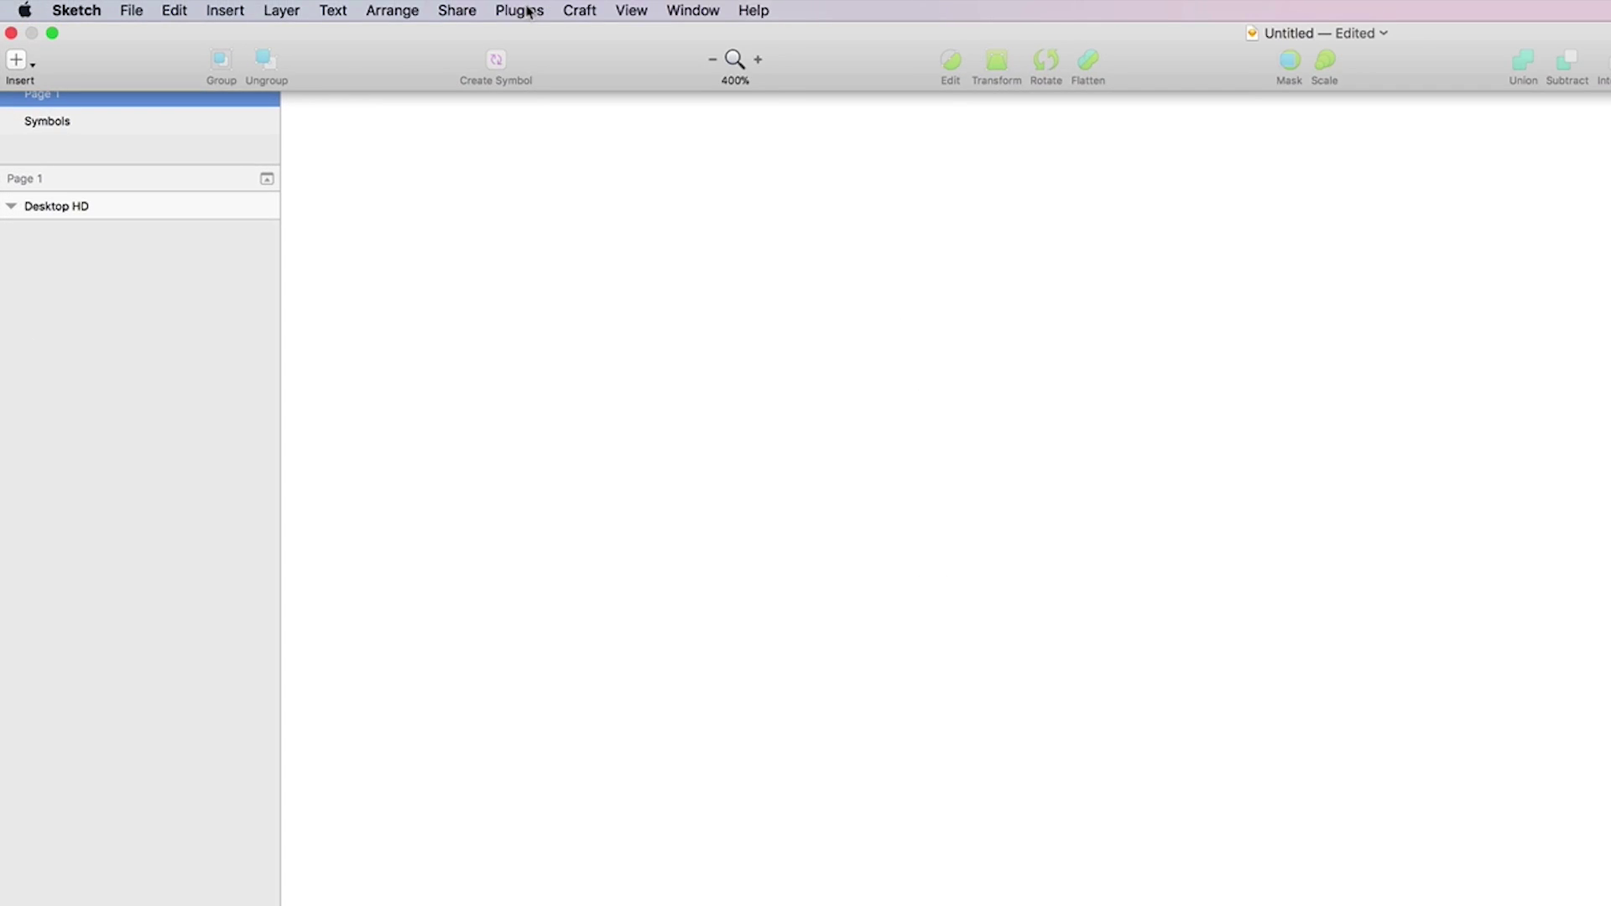
Add a BUTTON text layer and apply Dynamic Button 3.5 to make a 134×68 Dynamic group.
click(527, 11)
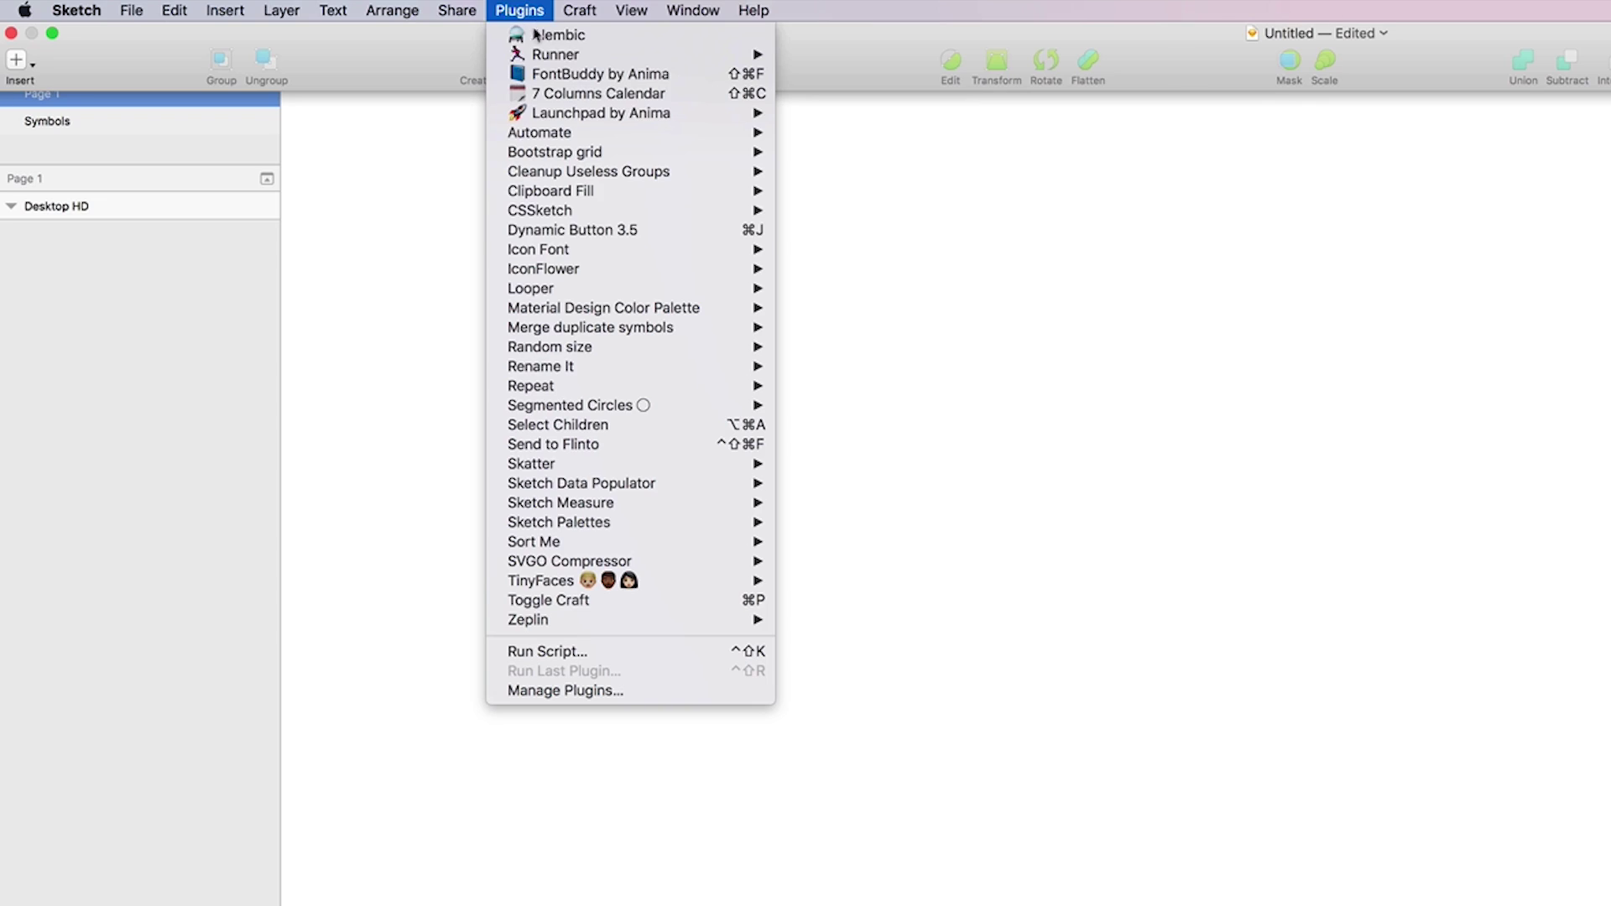
click(720, 230)
key(t)
click(1121, 668)
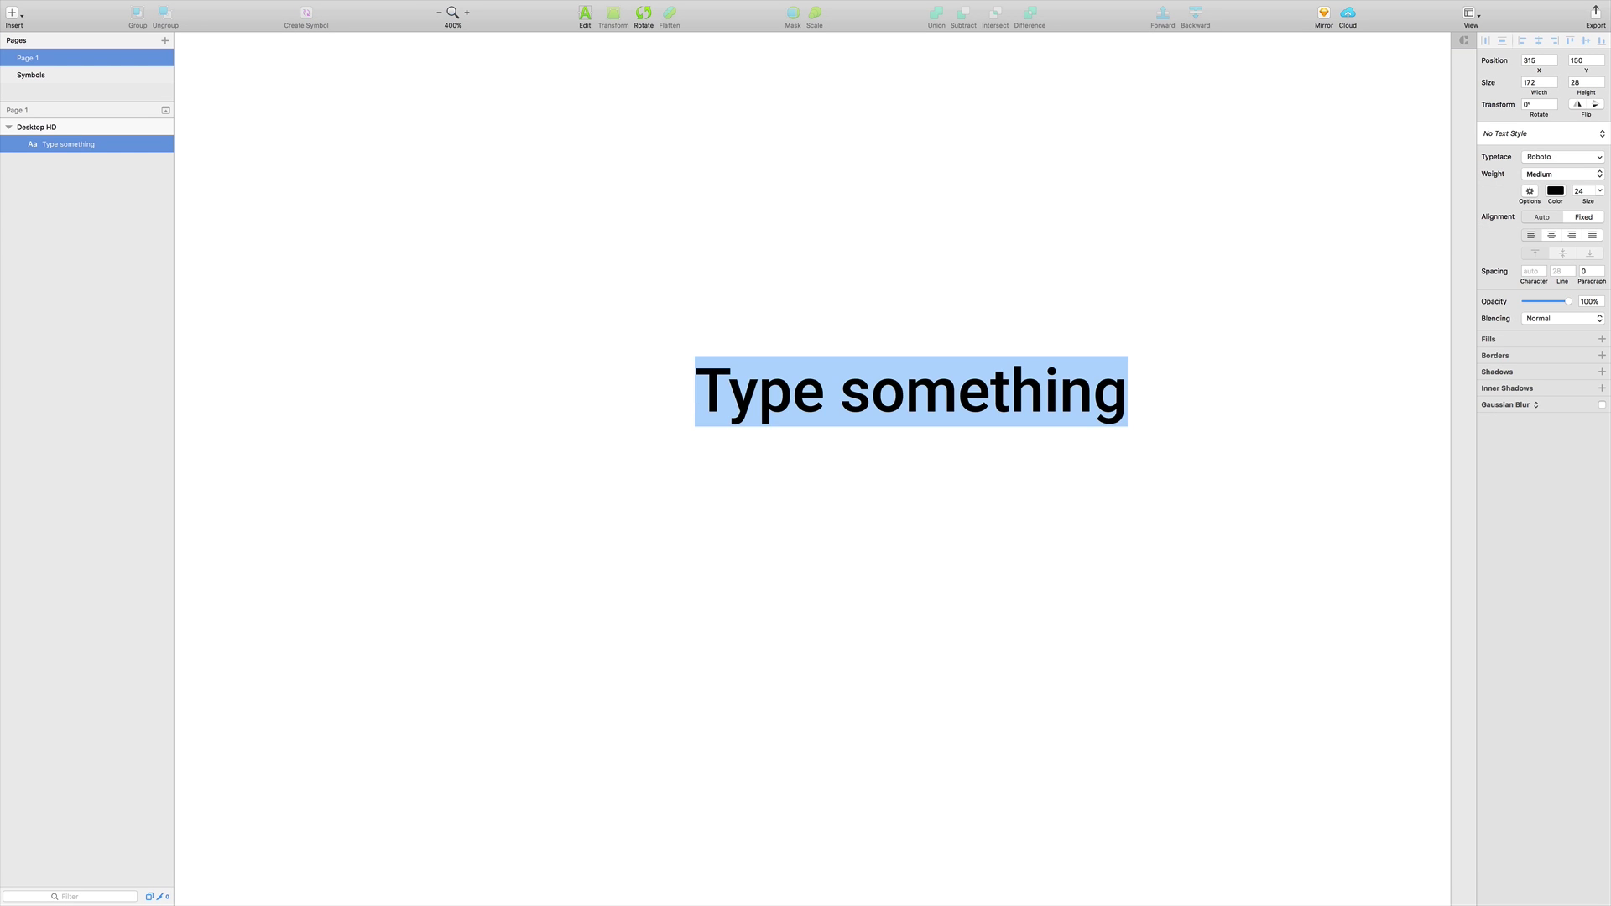
text(BUTTON)
key(Escape)
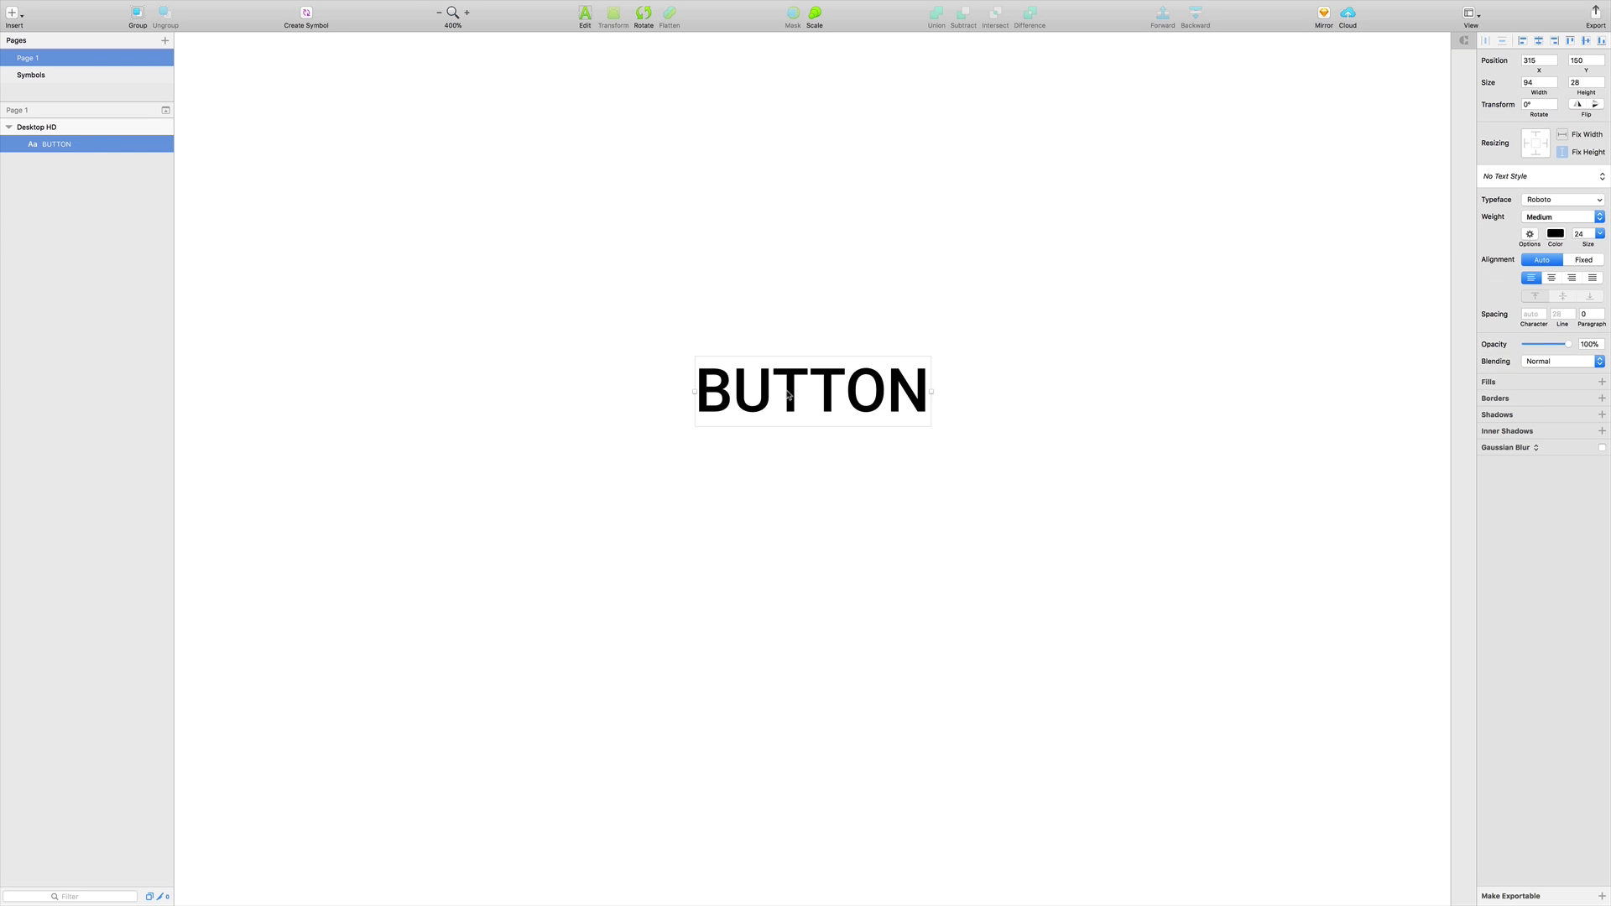
key(super+j)
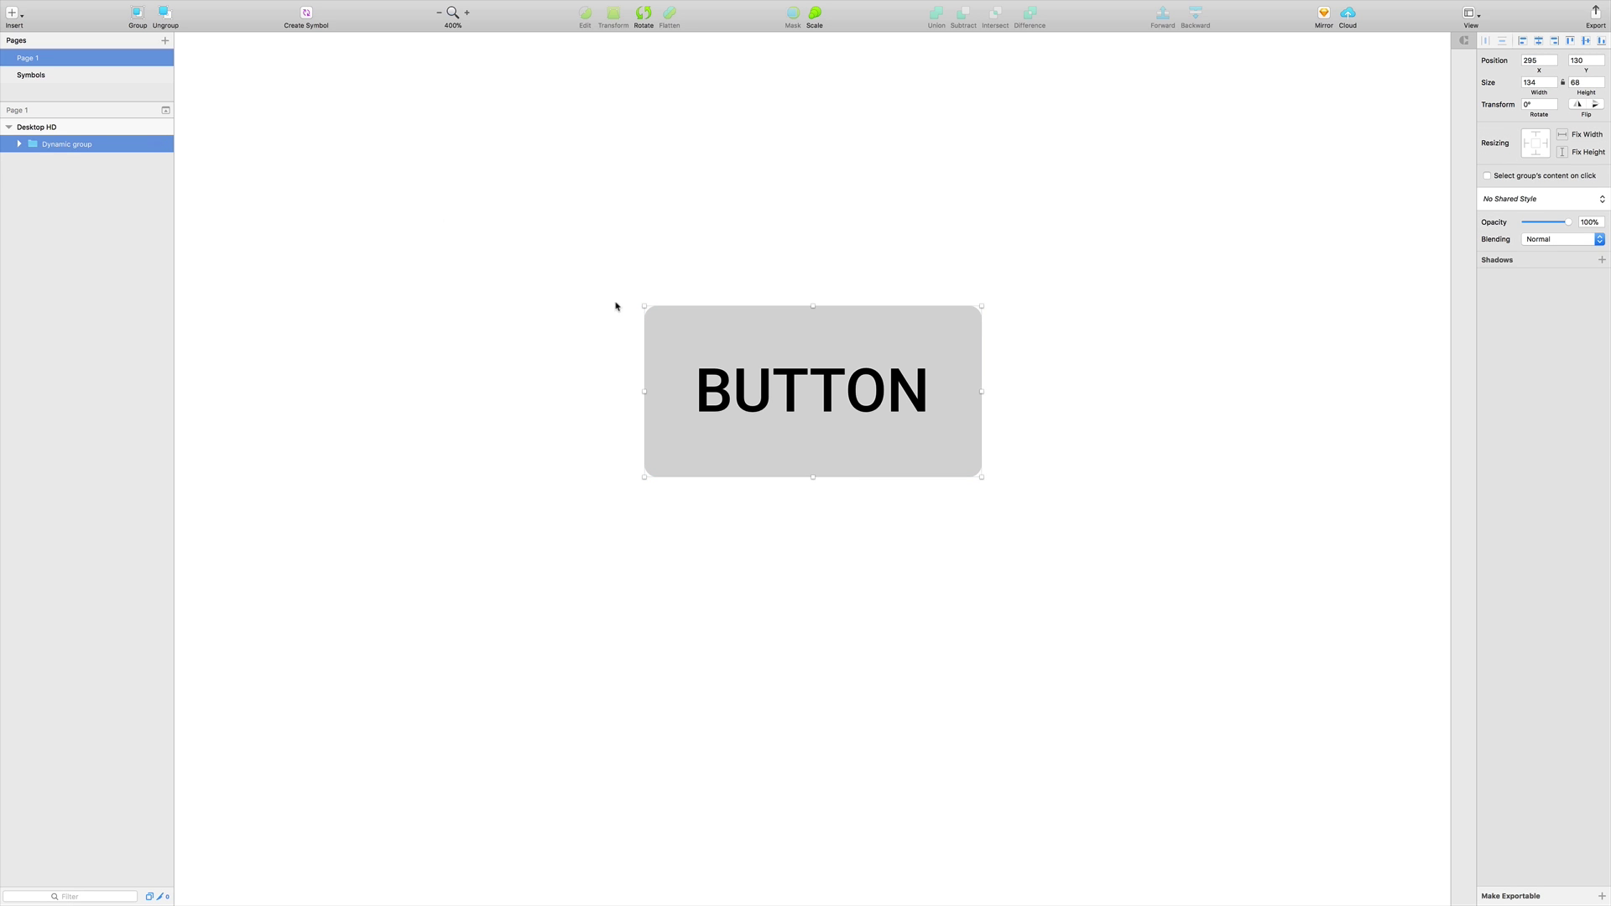
Rename the Dynamic group's 20:20 text layer to 10:20 and refit the background.
double_click(803, 398)
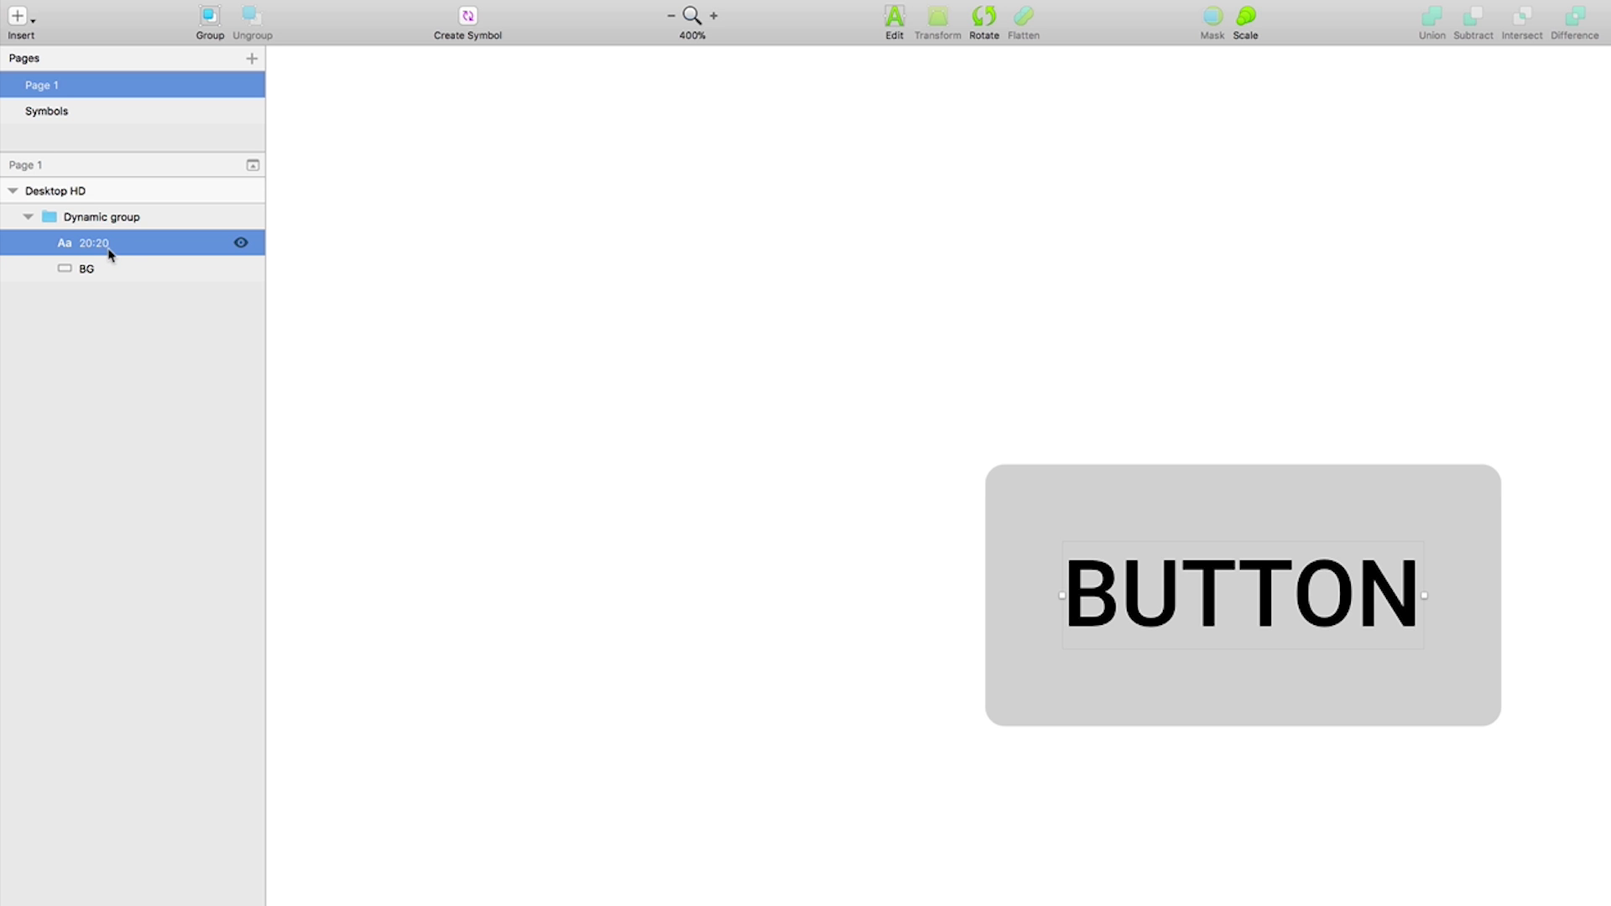
click(905, 535)
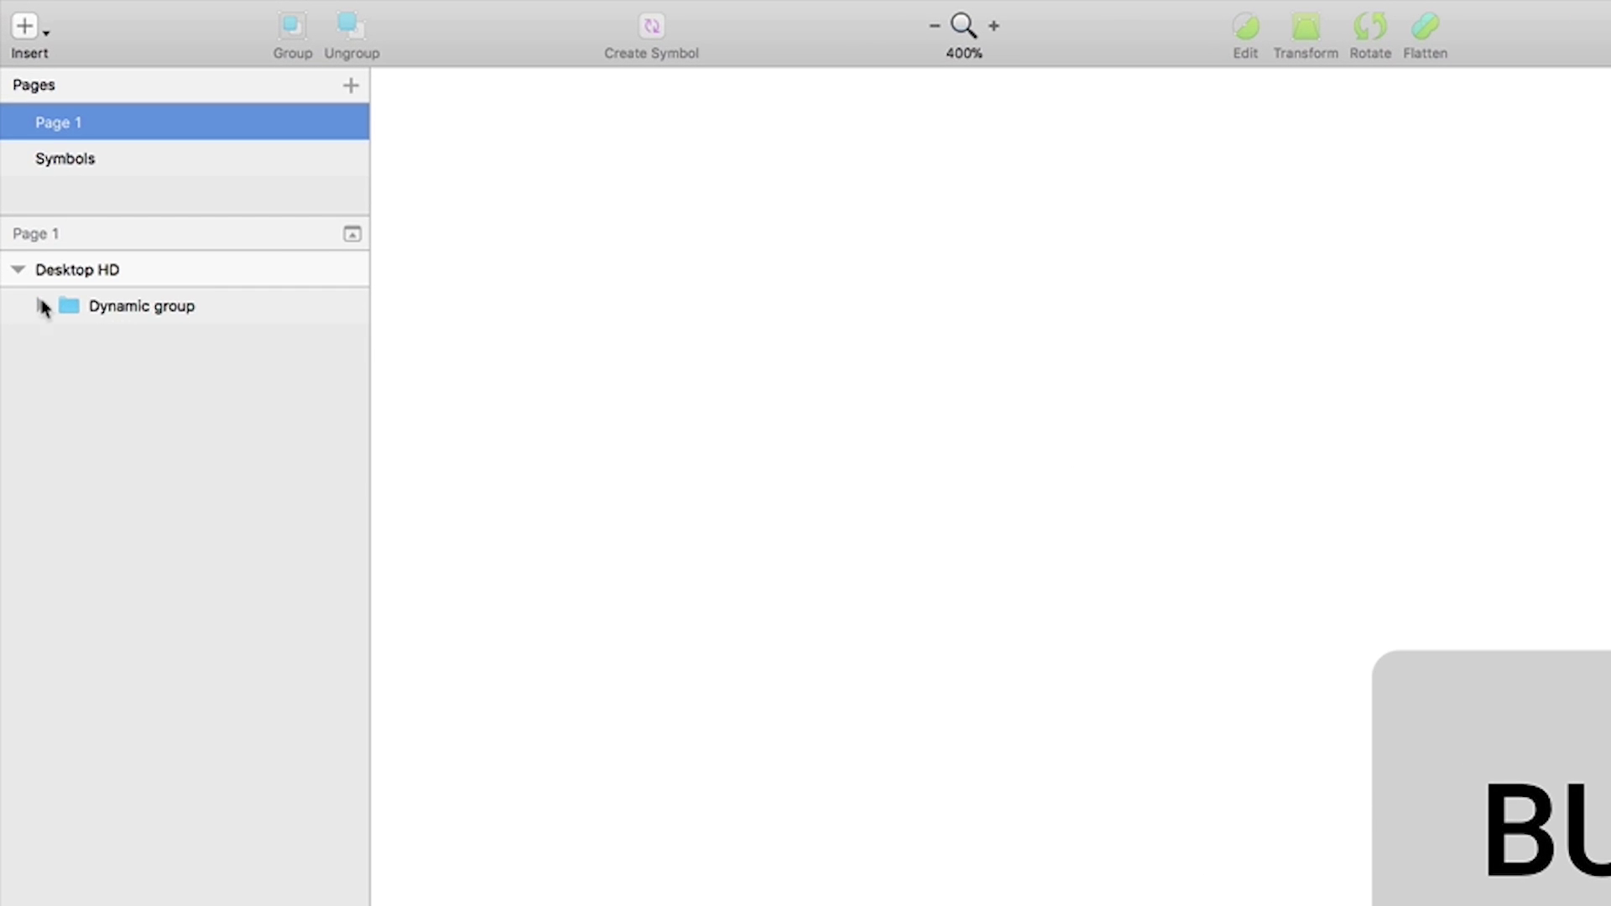
click(40, 307)
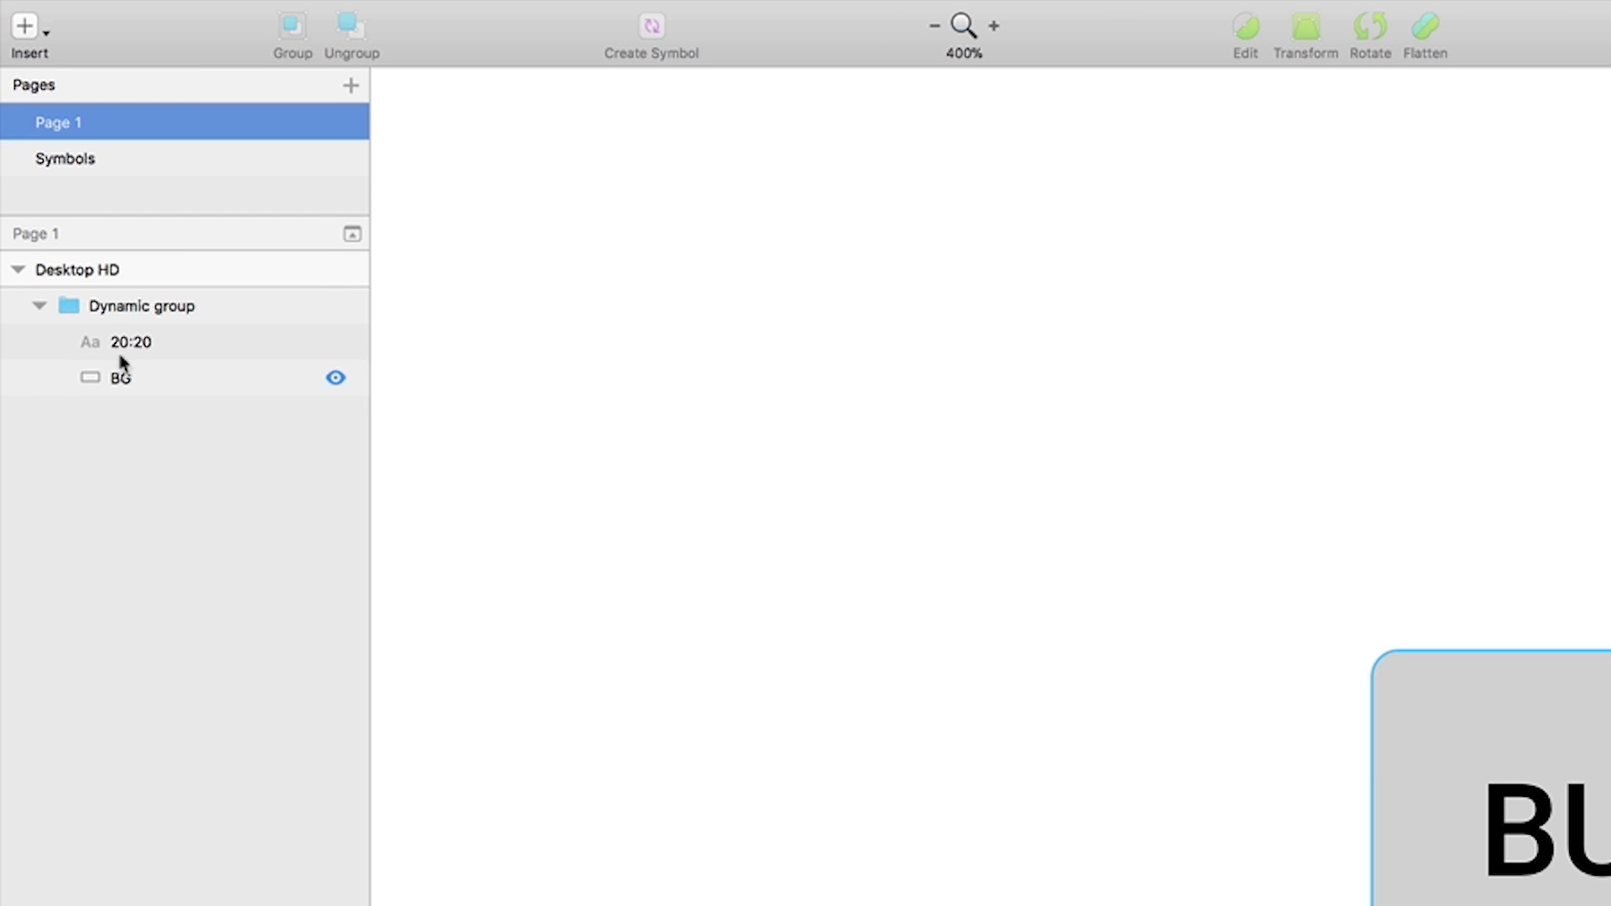
double_click(130, 341)
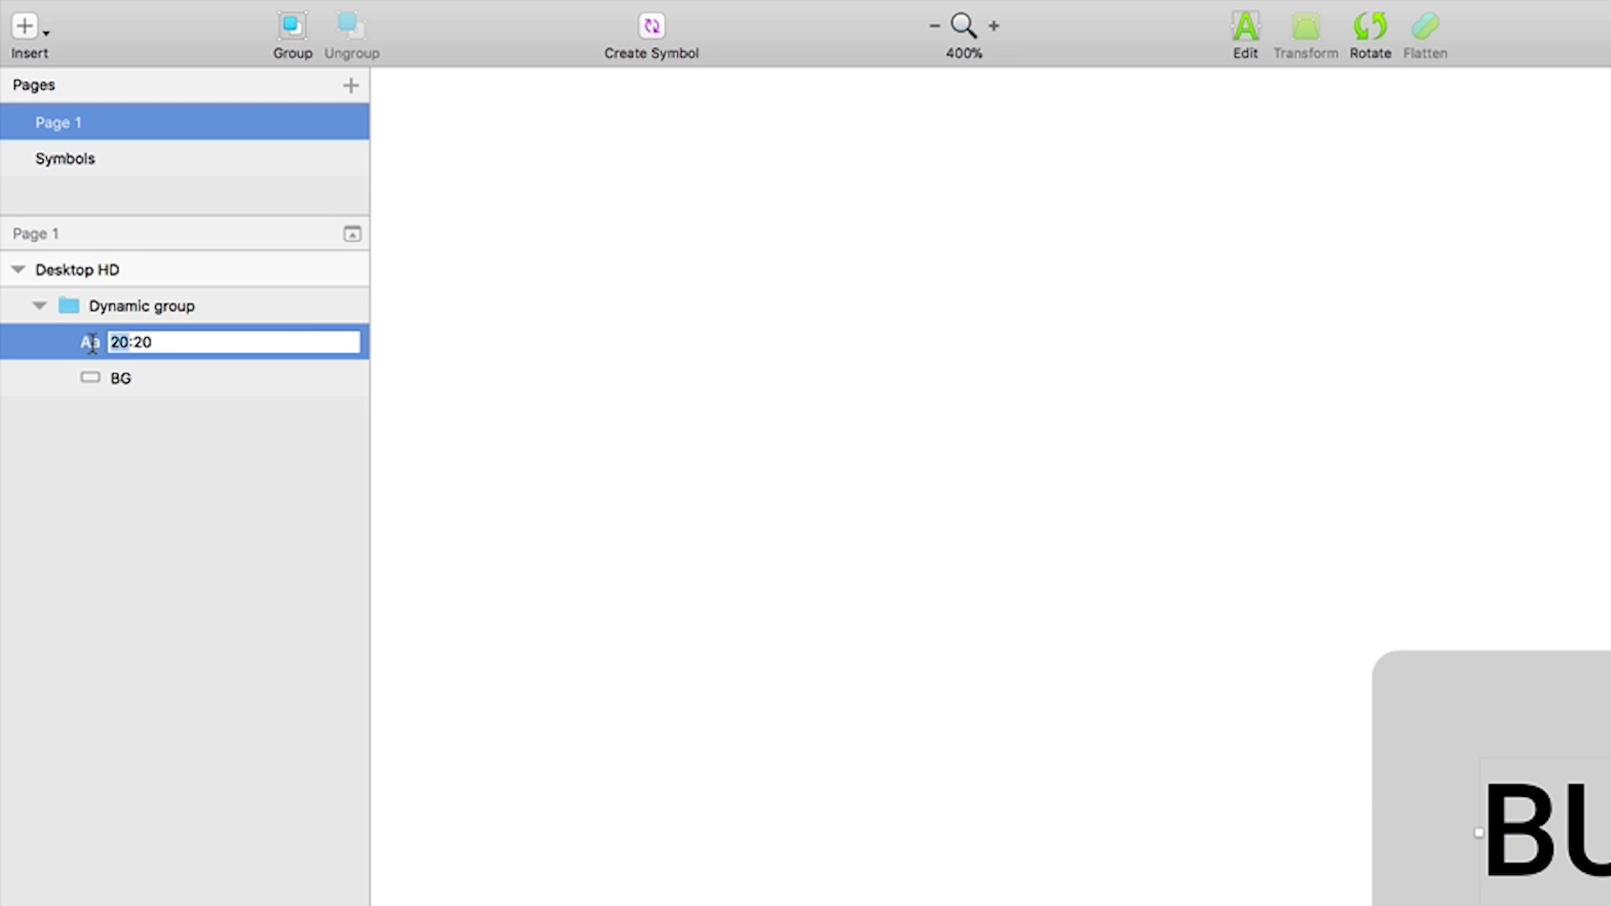
key(Return)
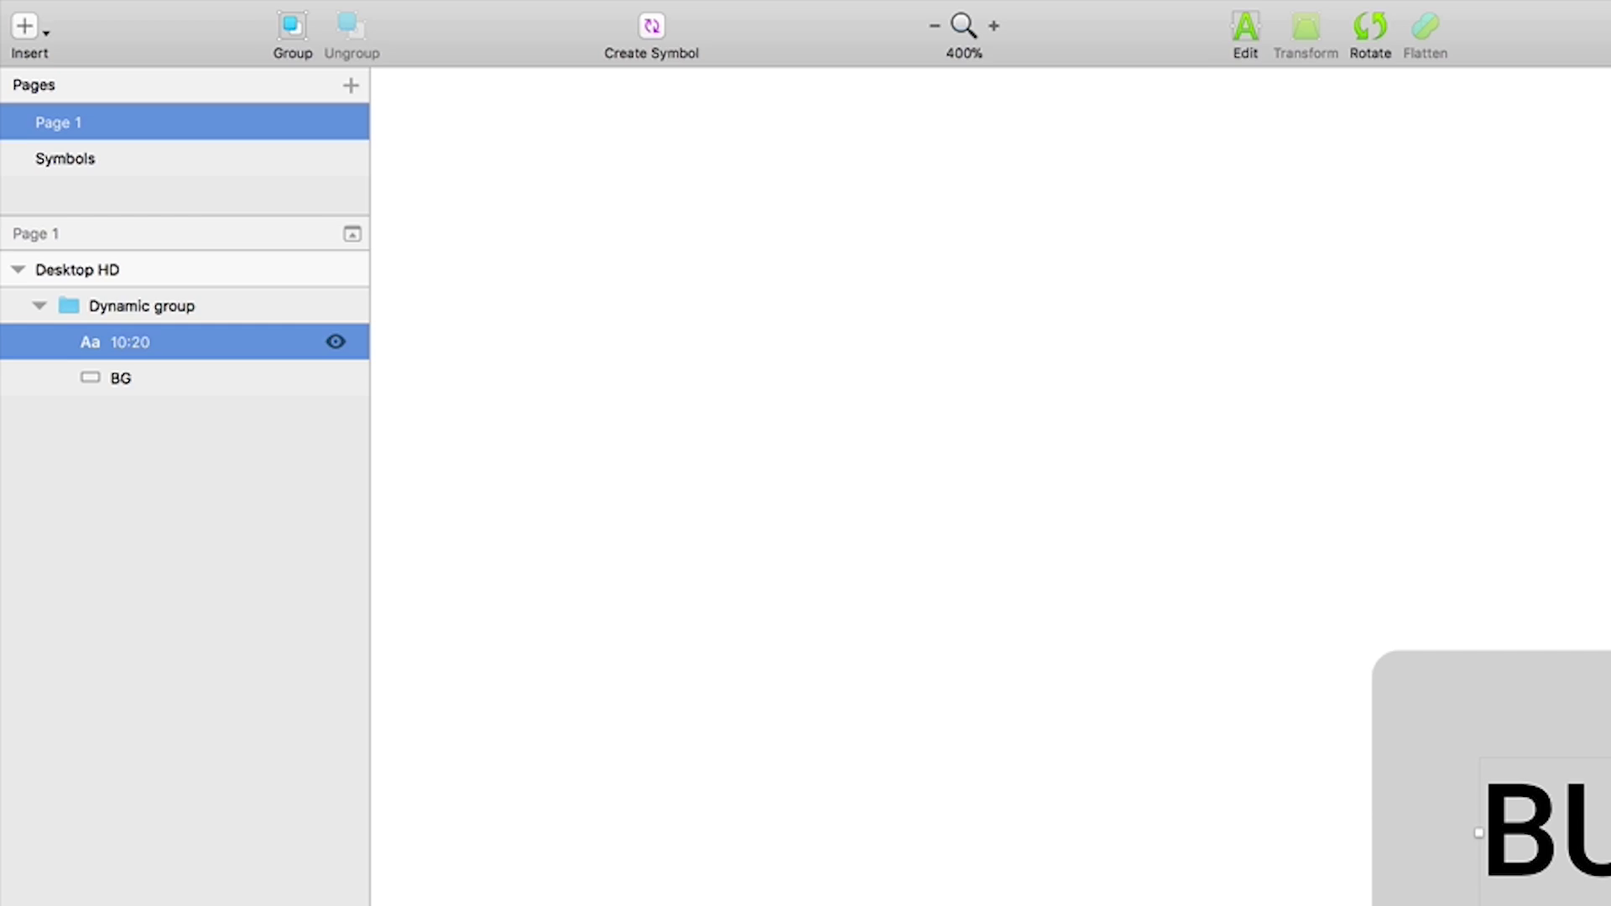
key(super+j)
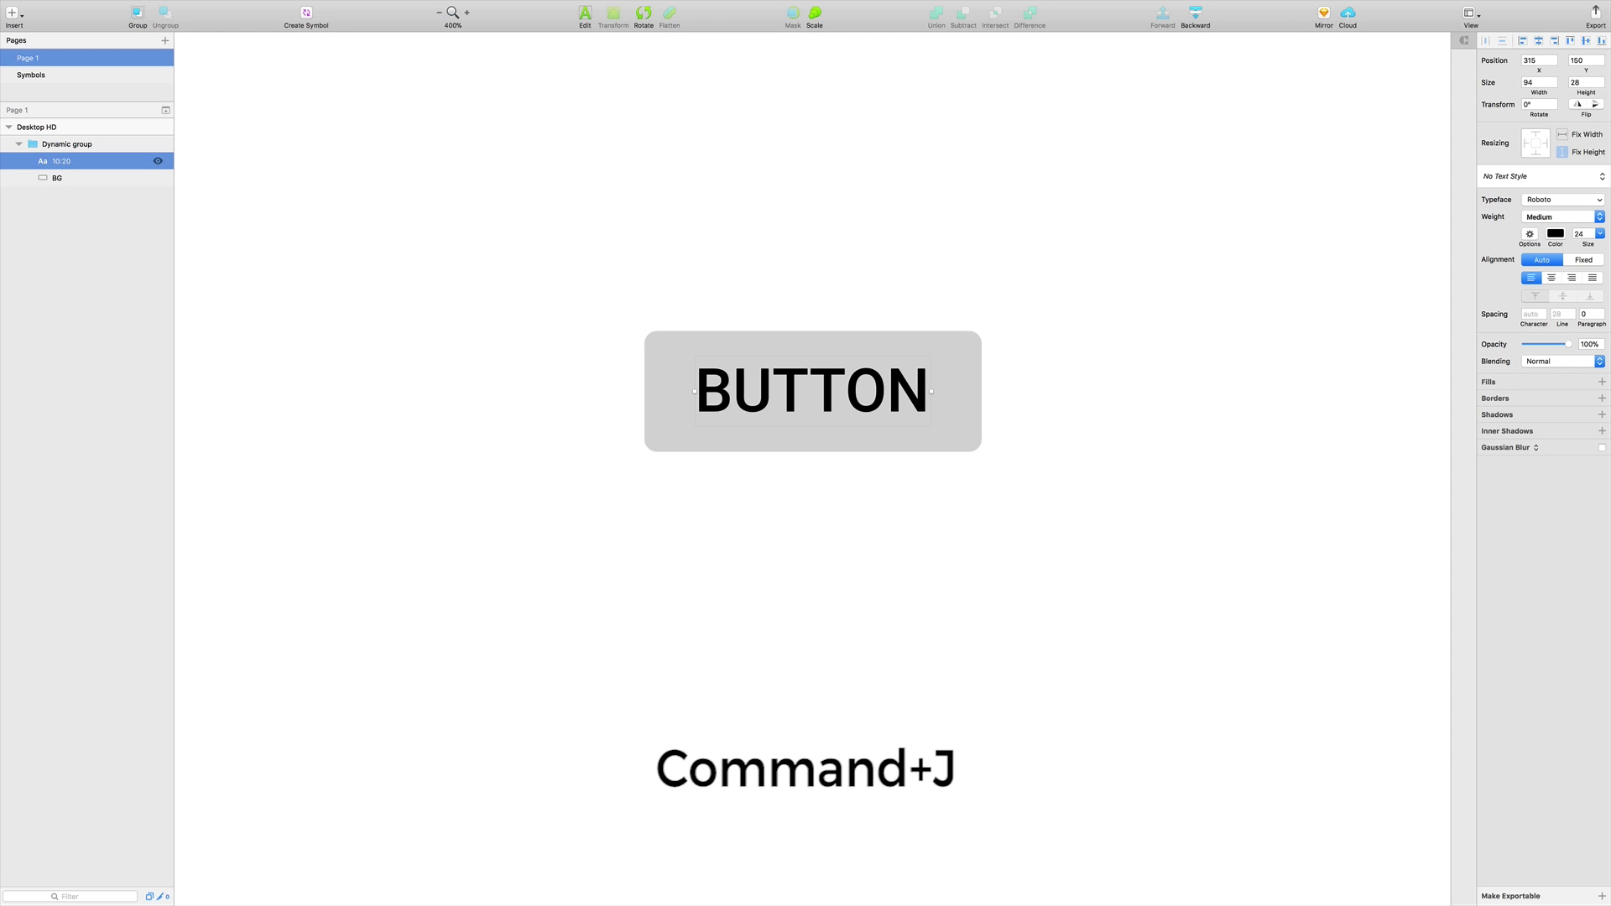
Make the button's BG layer blue with radius 100 for fully rounded ends.
click(669, 385)
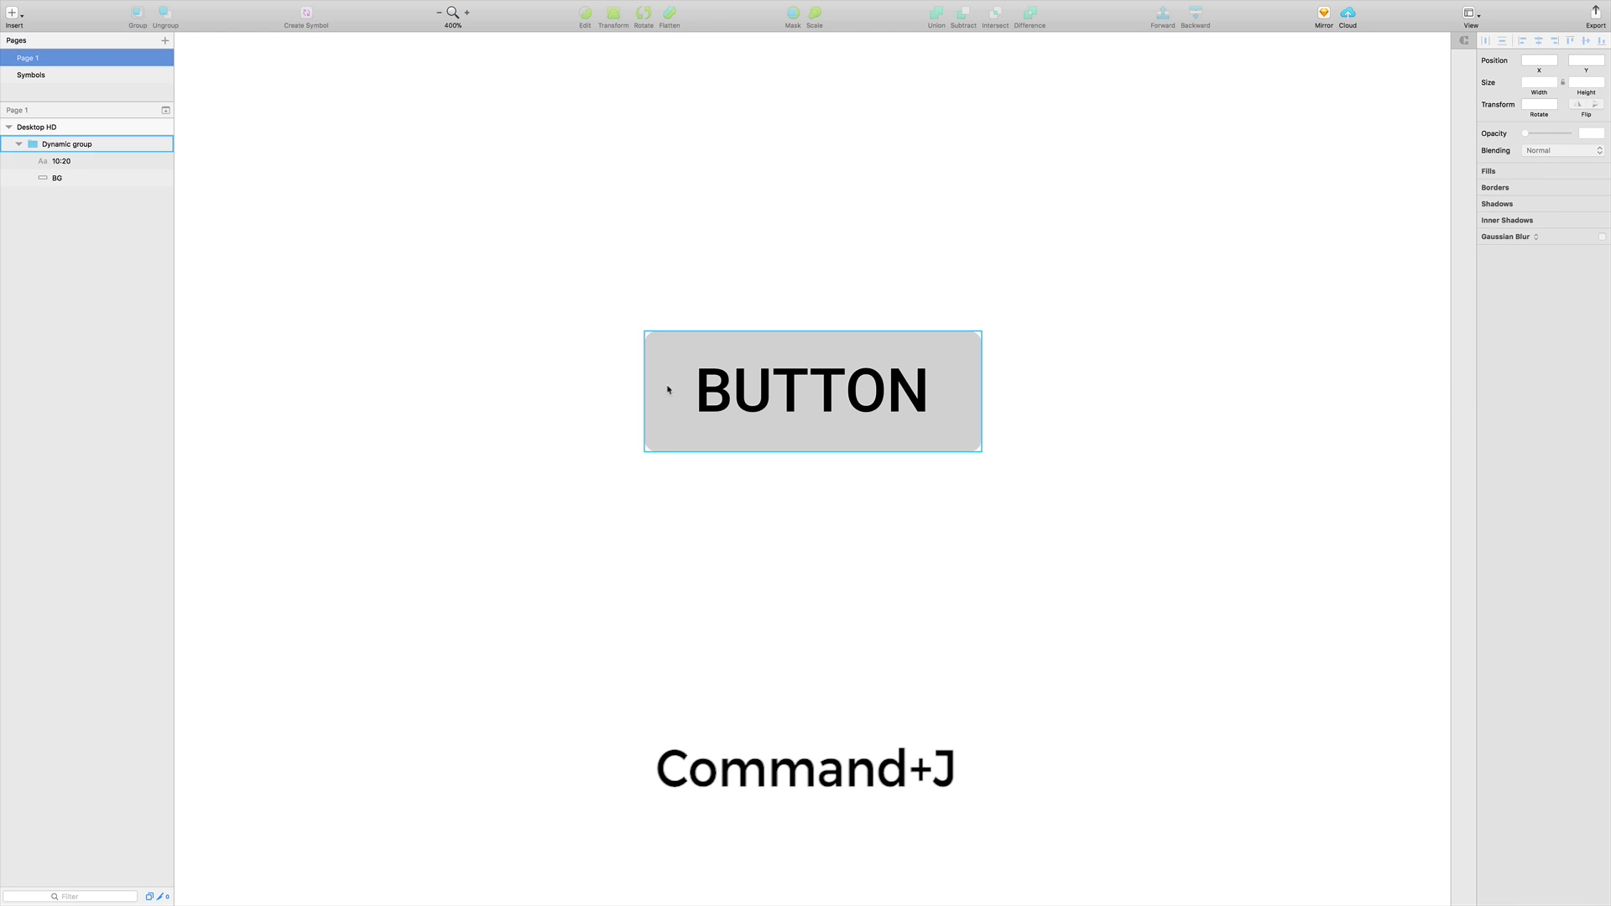
double_click(672, 363)
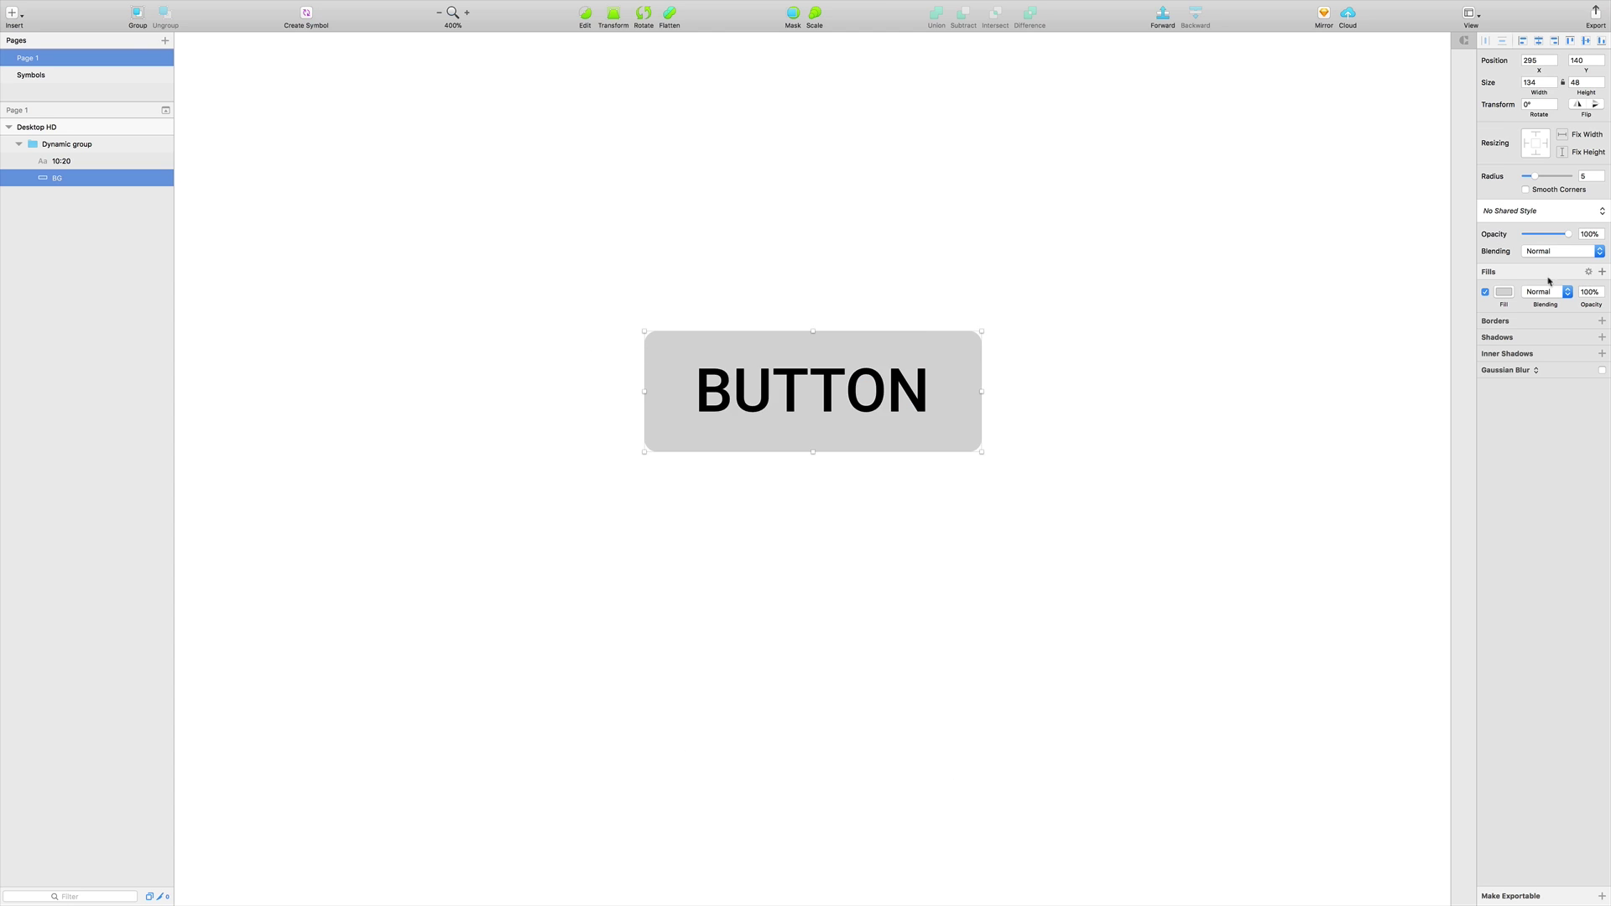
click(1504, 291)
text(FF0000)
key(Return)
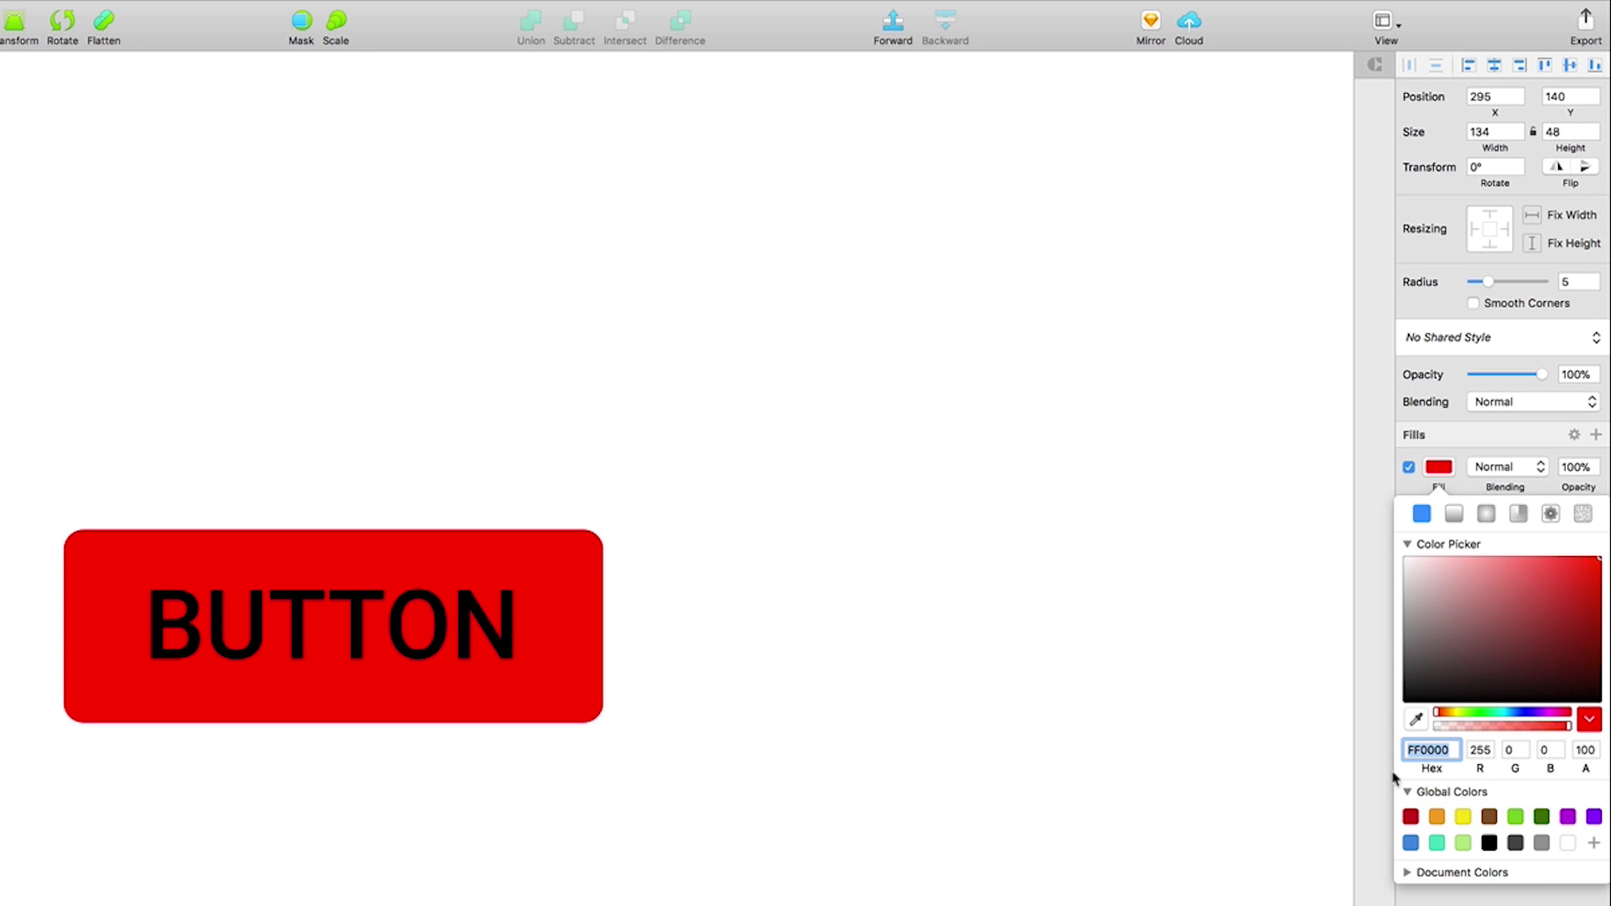
click(1437, 817)
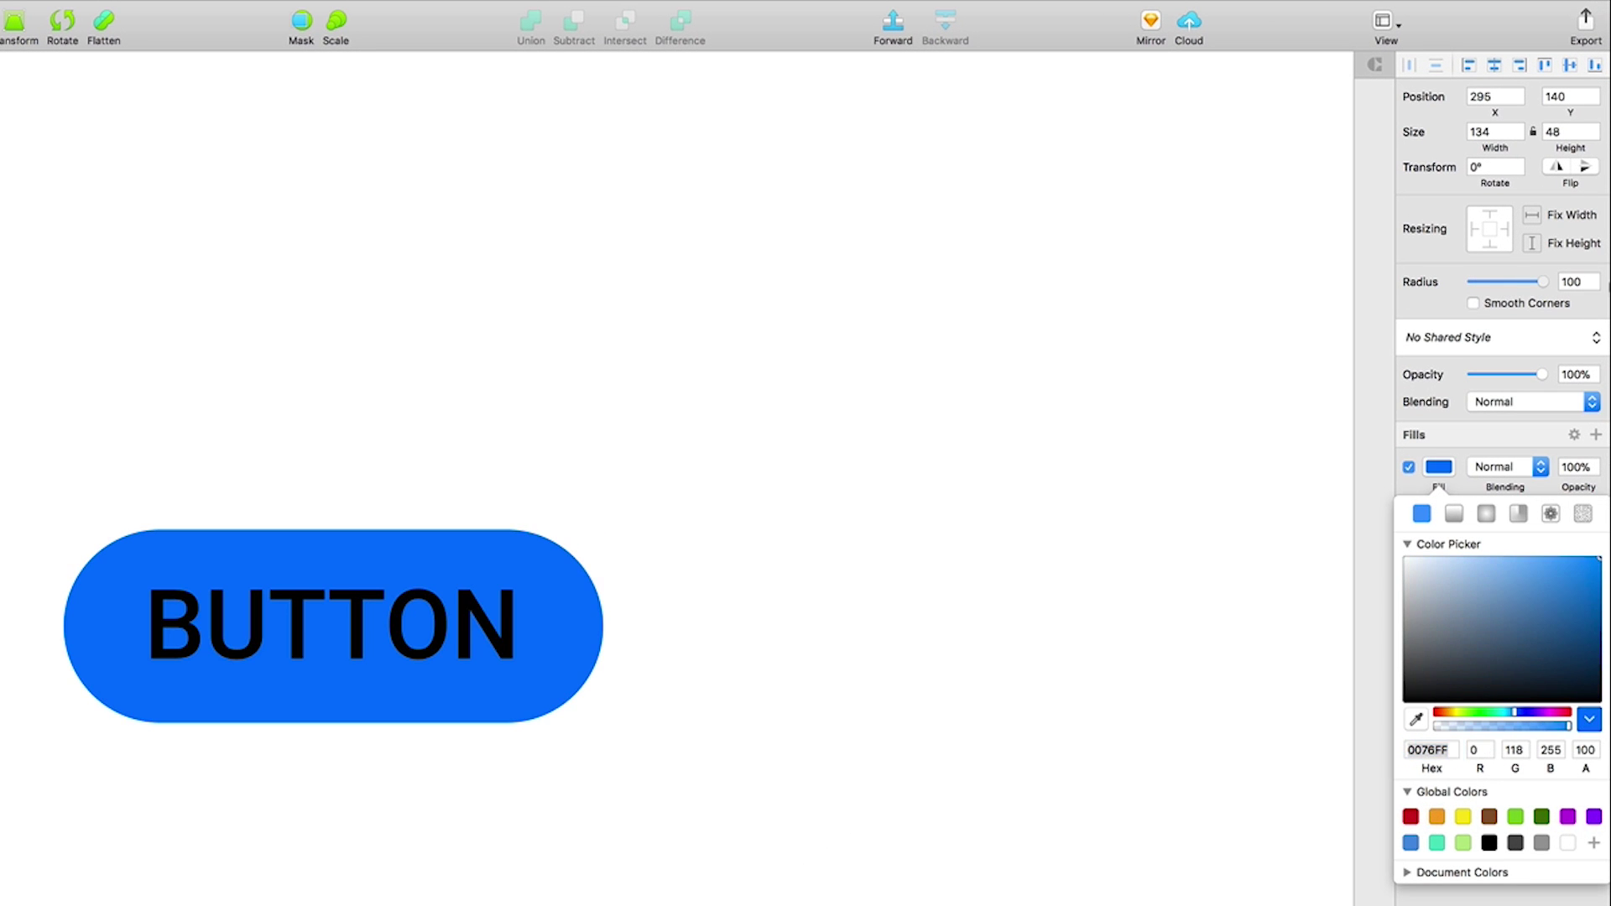
click(820, 547)
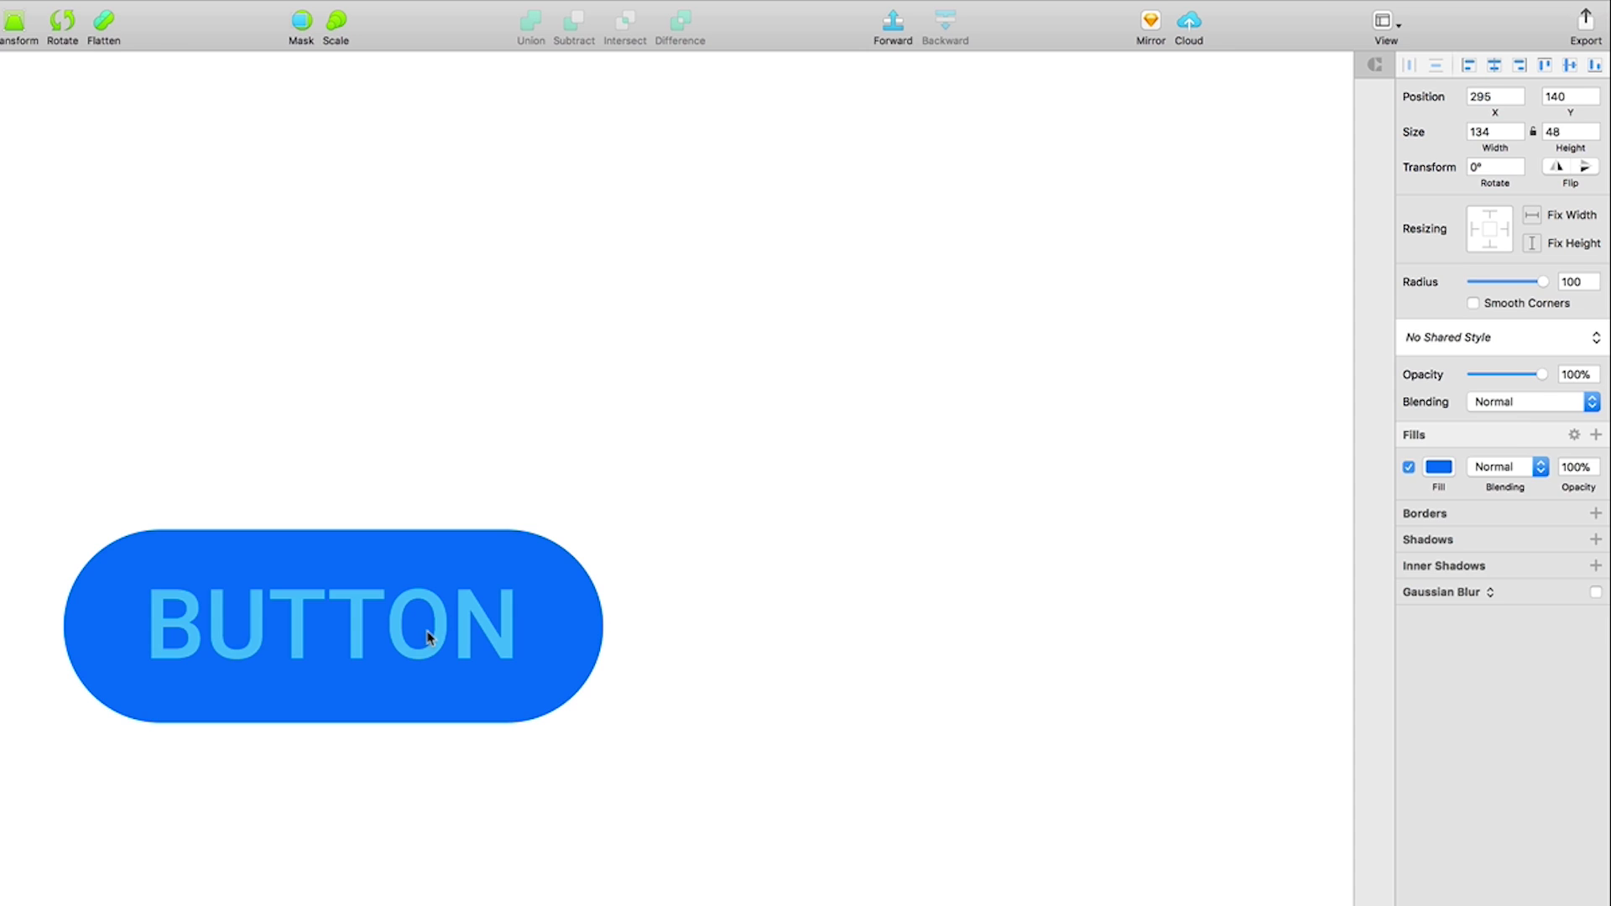
Set the BUTTON label text colour to white.
click(429, 638)
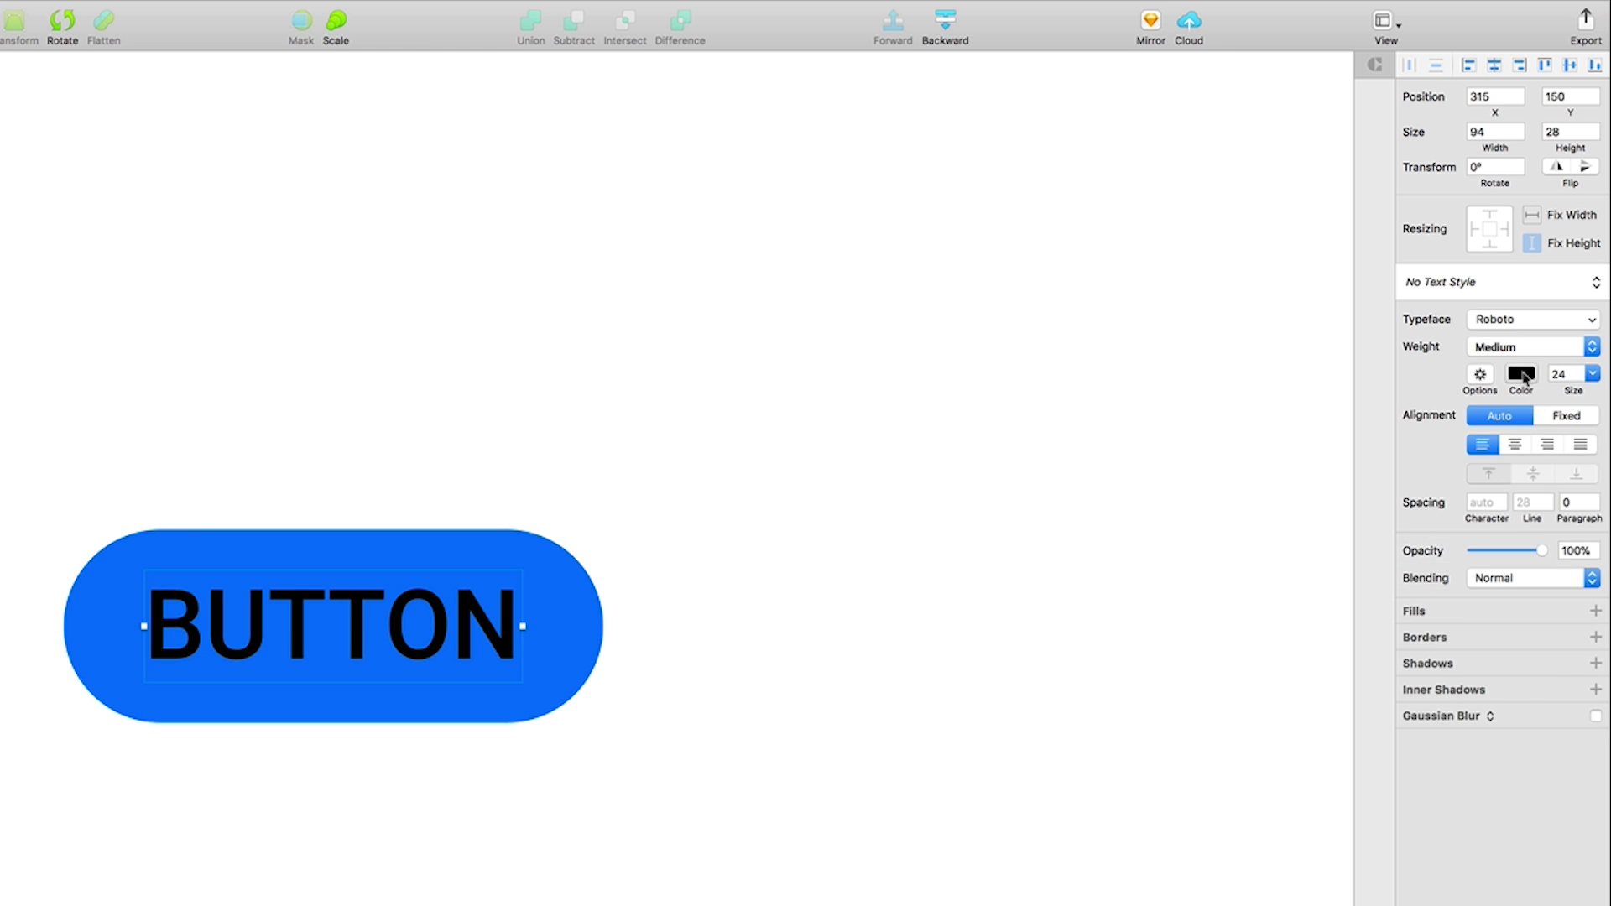
click(1524, 378)
drag(1464, 507, 1146, 369)
click(1058, 521)
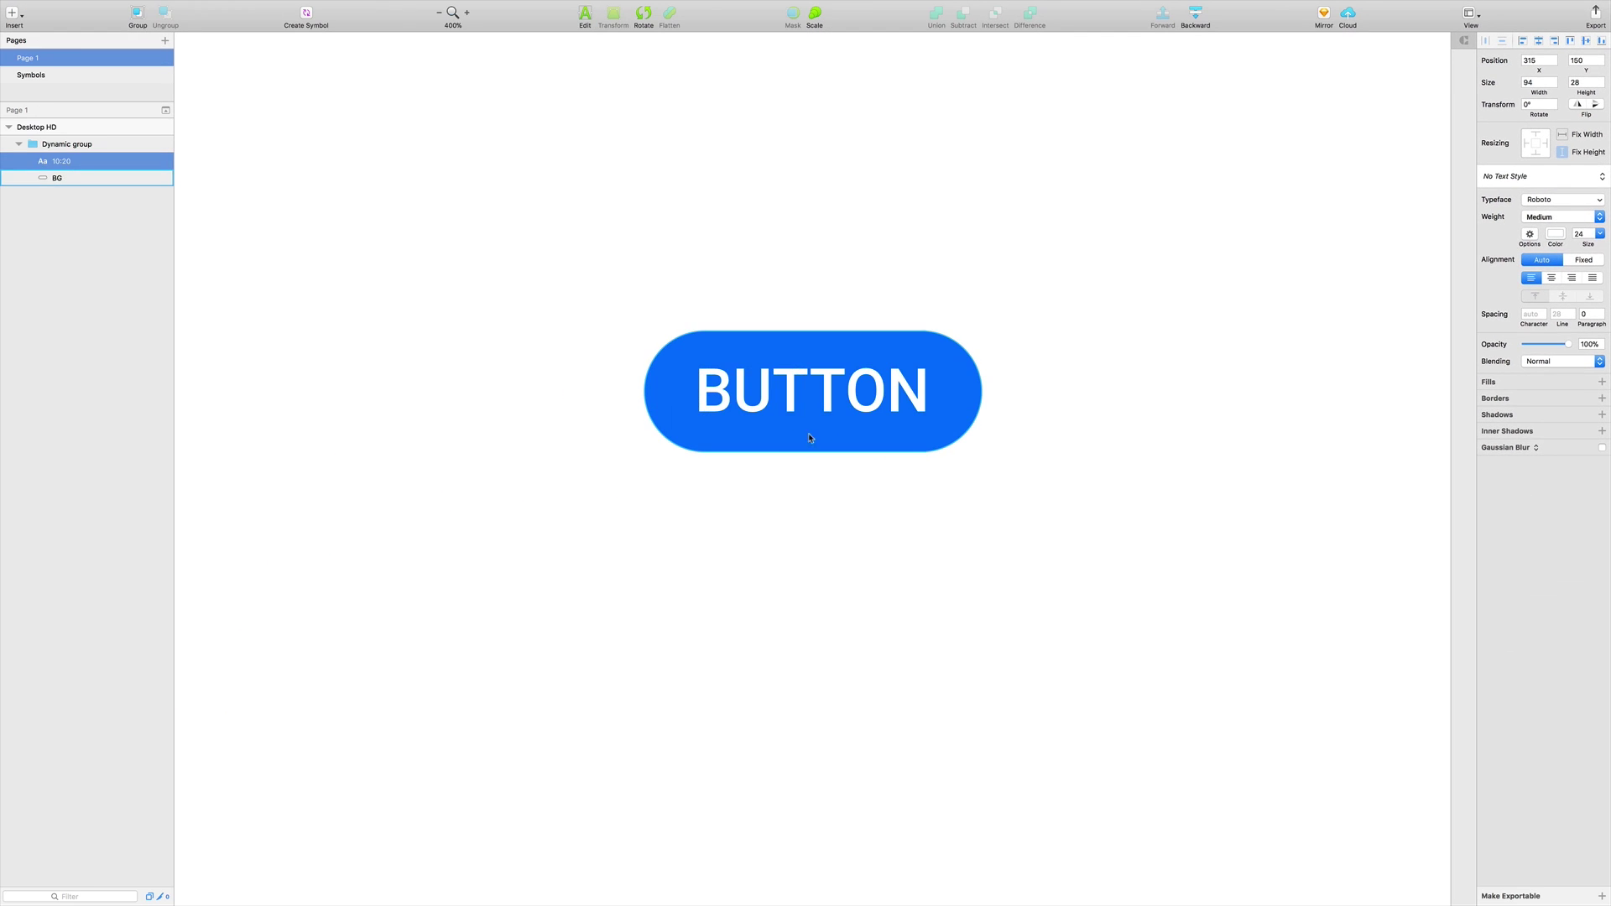
click(1123, 473)
click(819, 359)
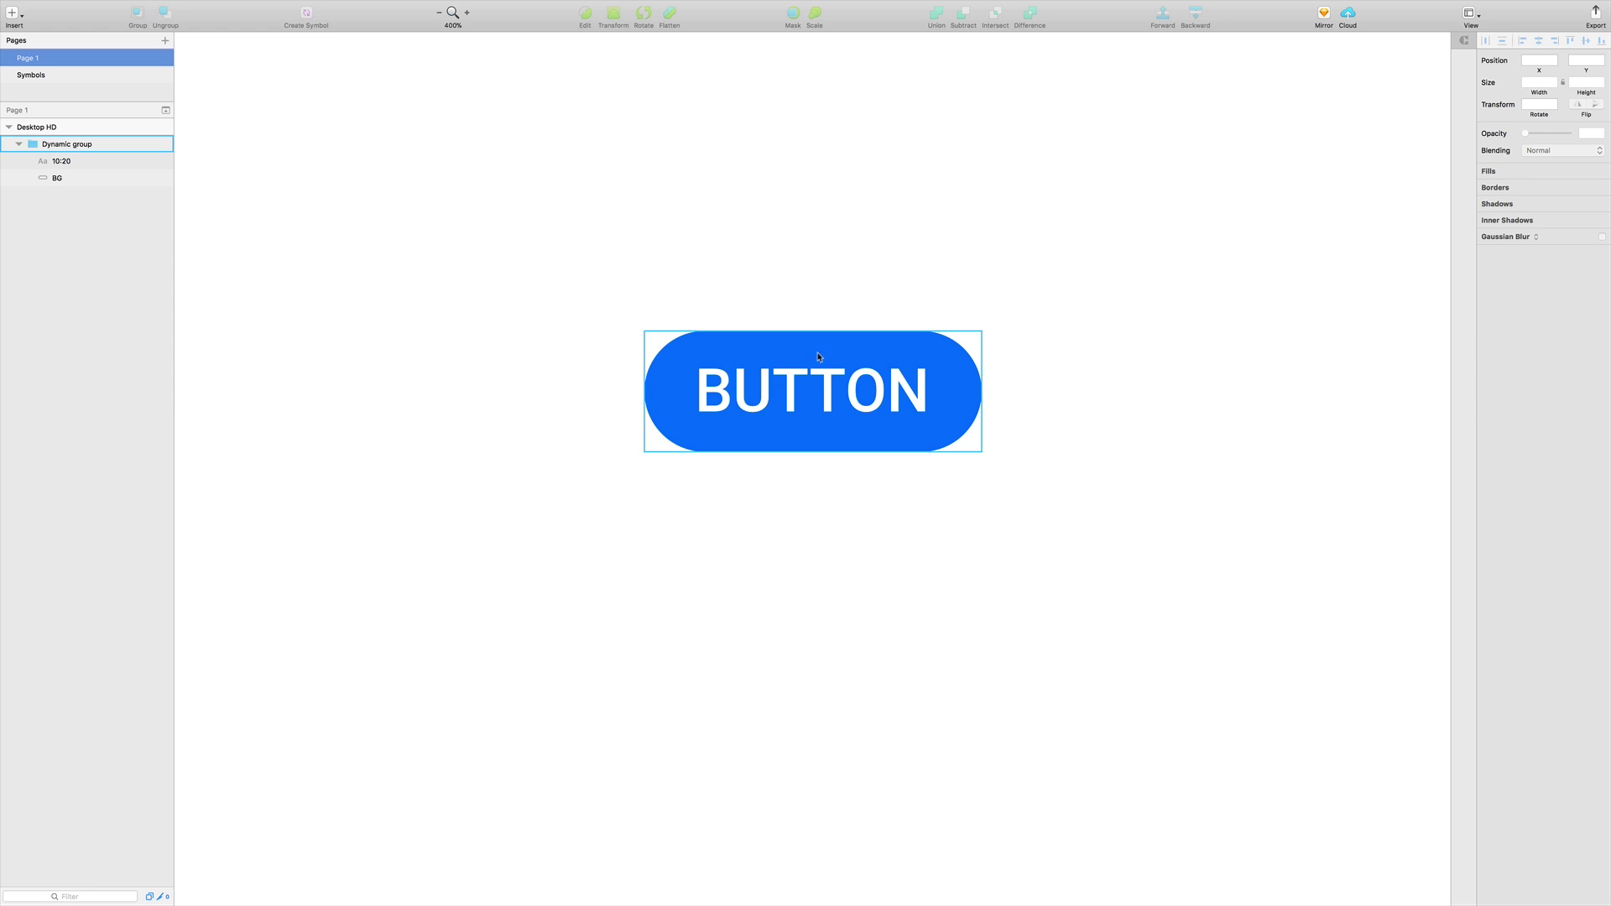
Duplicate the button below and relabel the copy HELLO, shrinking its pill to 113 wide.
drag(818, 359, 804, 527)
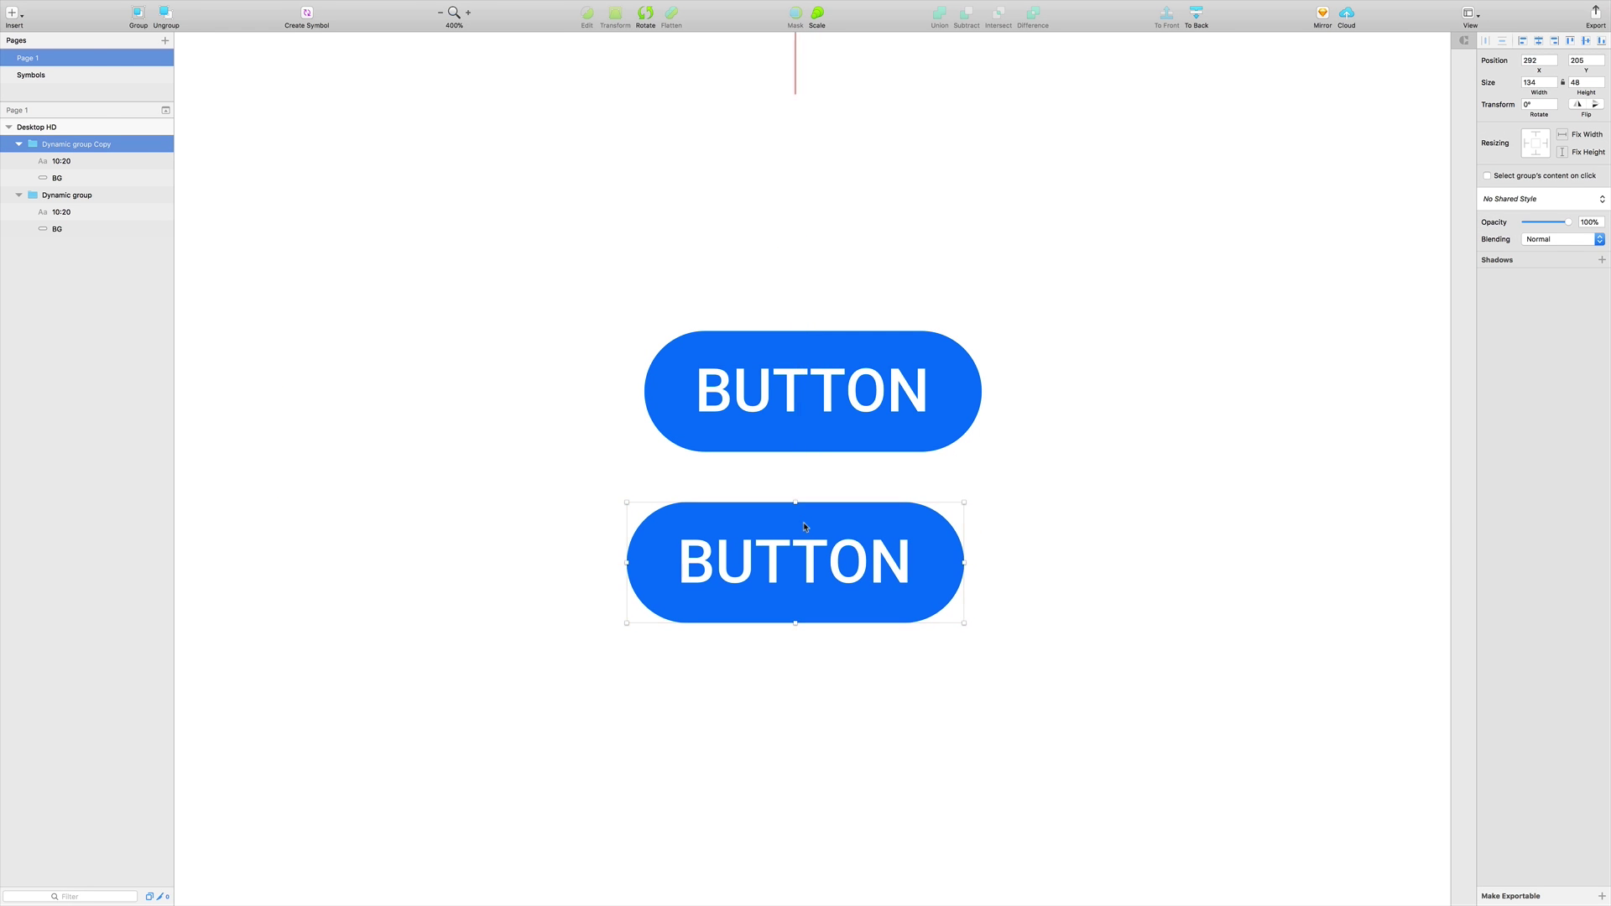
double_click(748, 572)
double_click(747, 568)
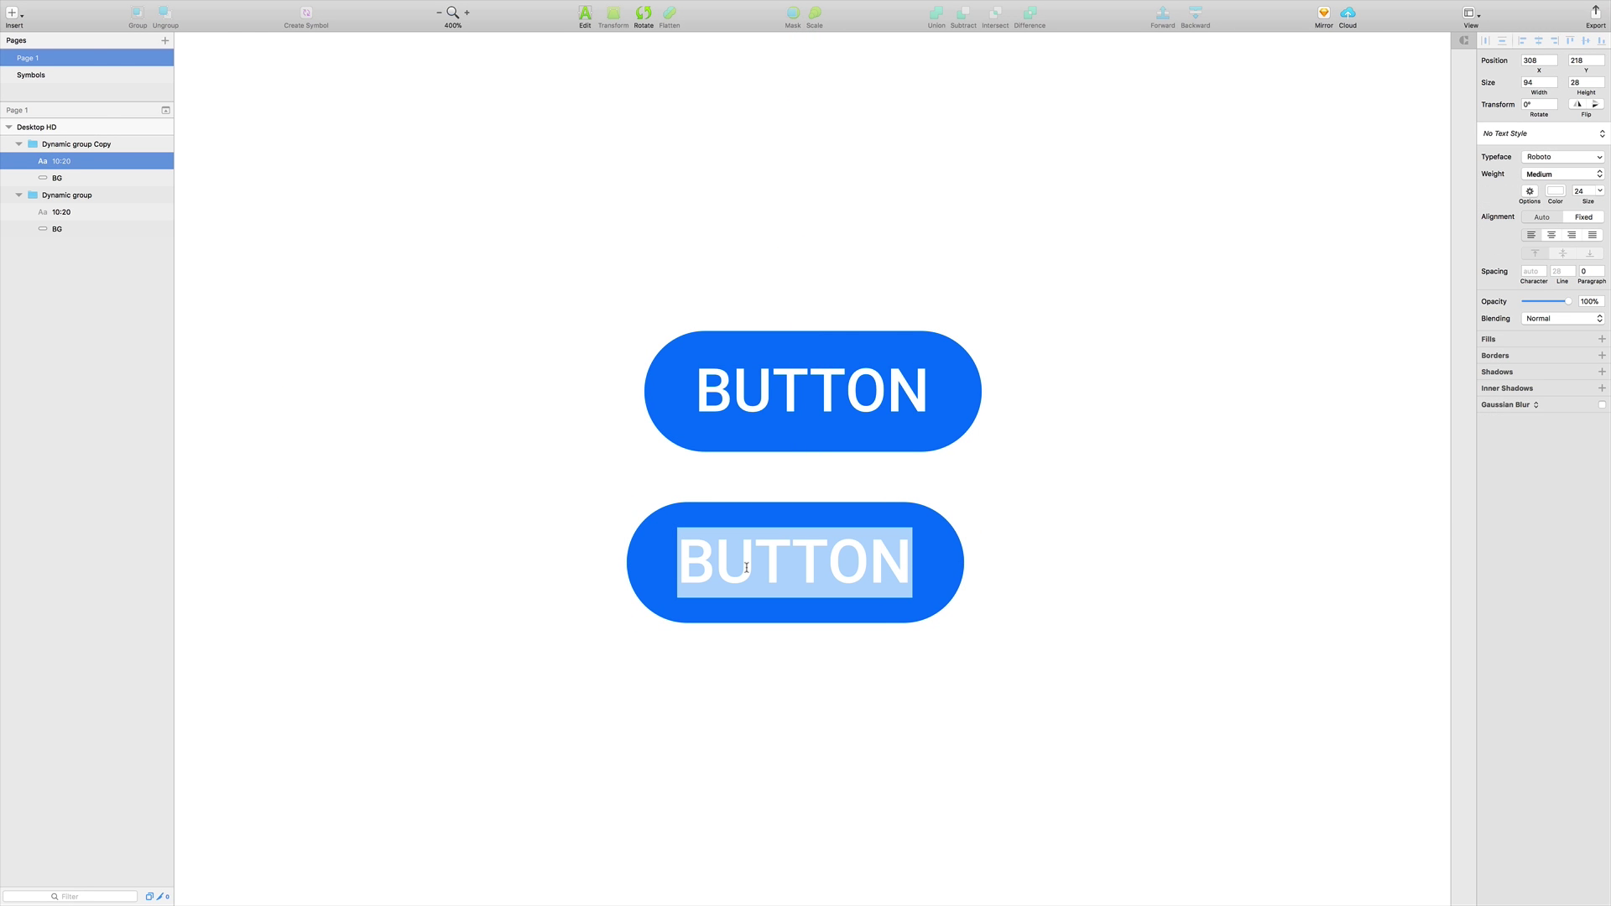
text(HELLO)
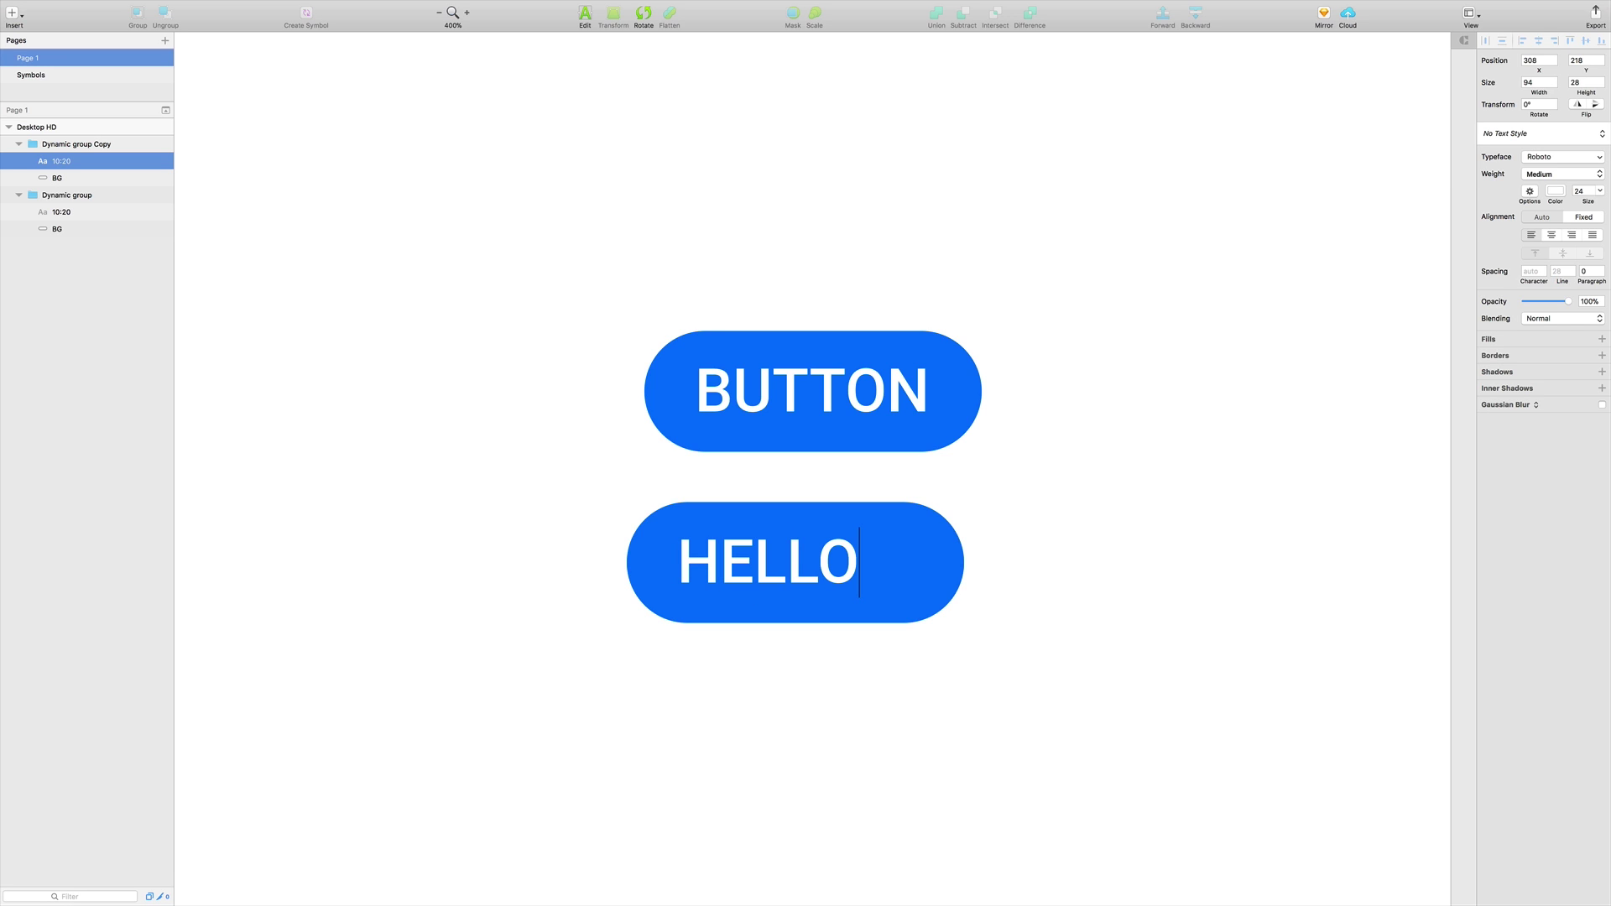
key(Escape)
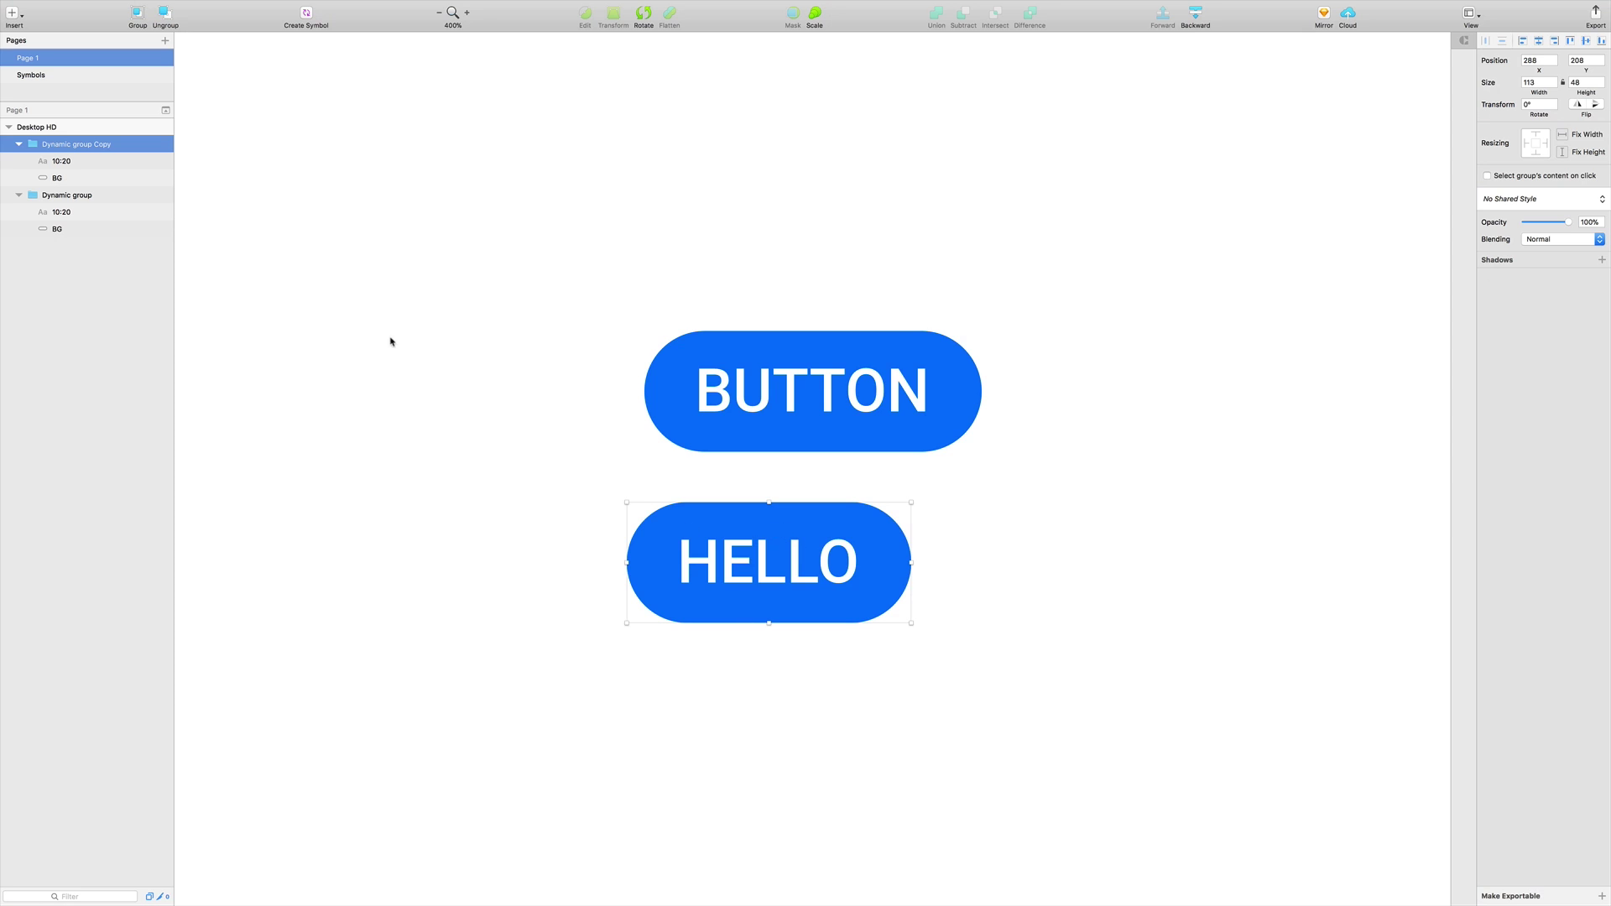
Move the HELLO button up and make it a symbol named BUTTON.
scroll(551, 347, left, 1)
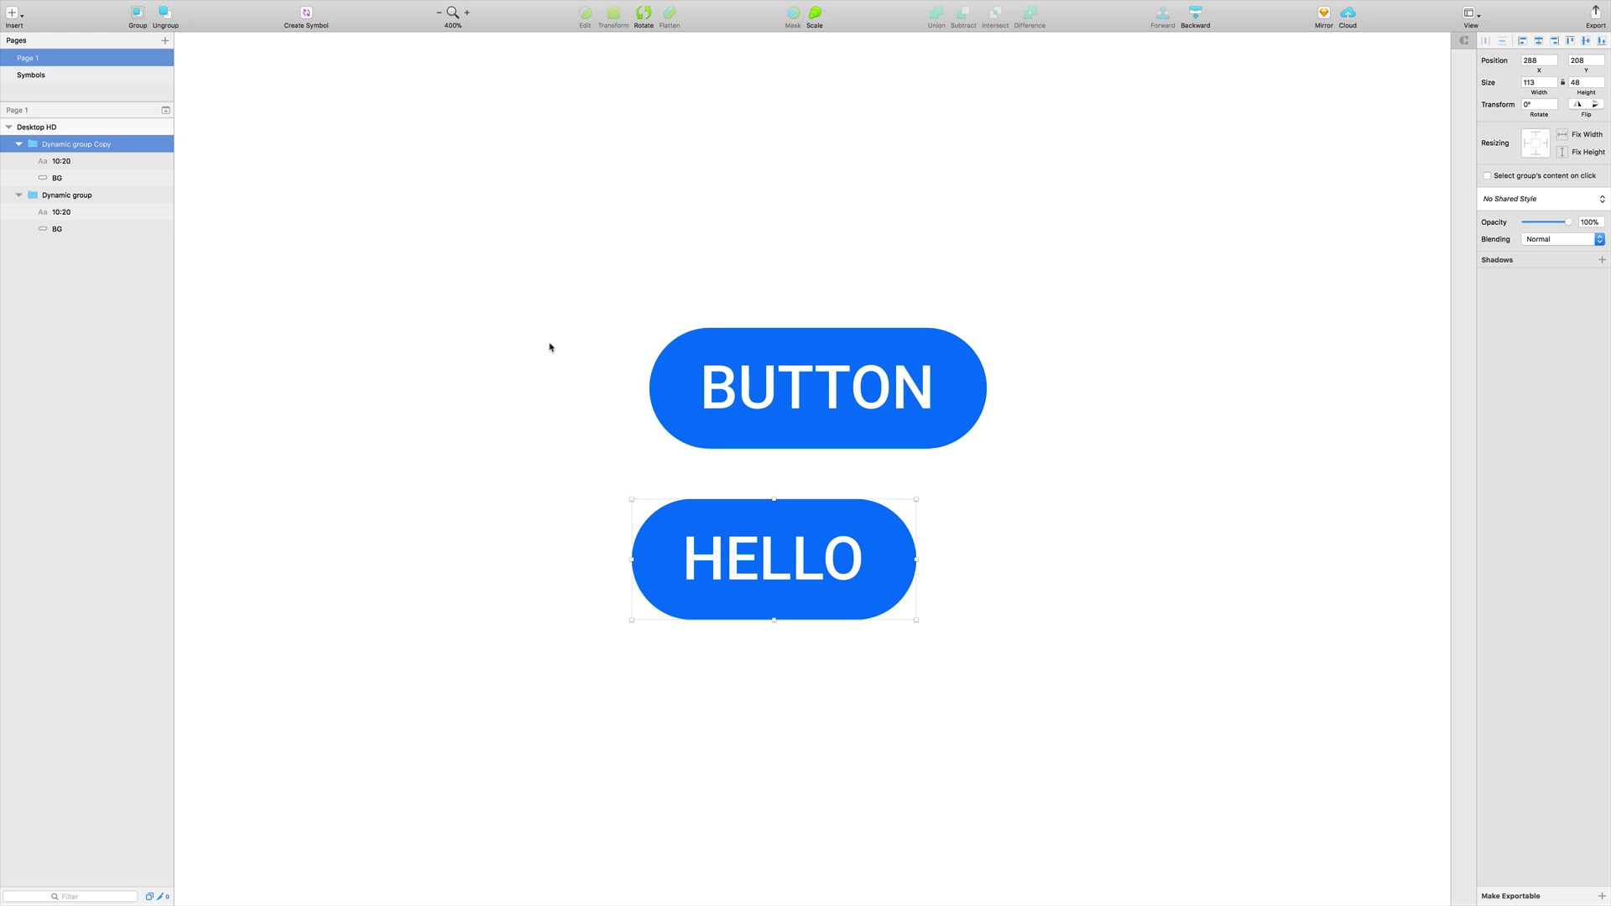
drag(821, 519, 522, 180)
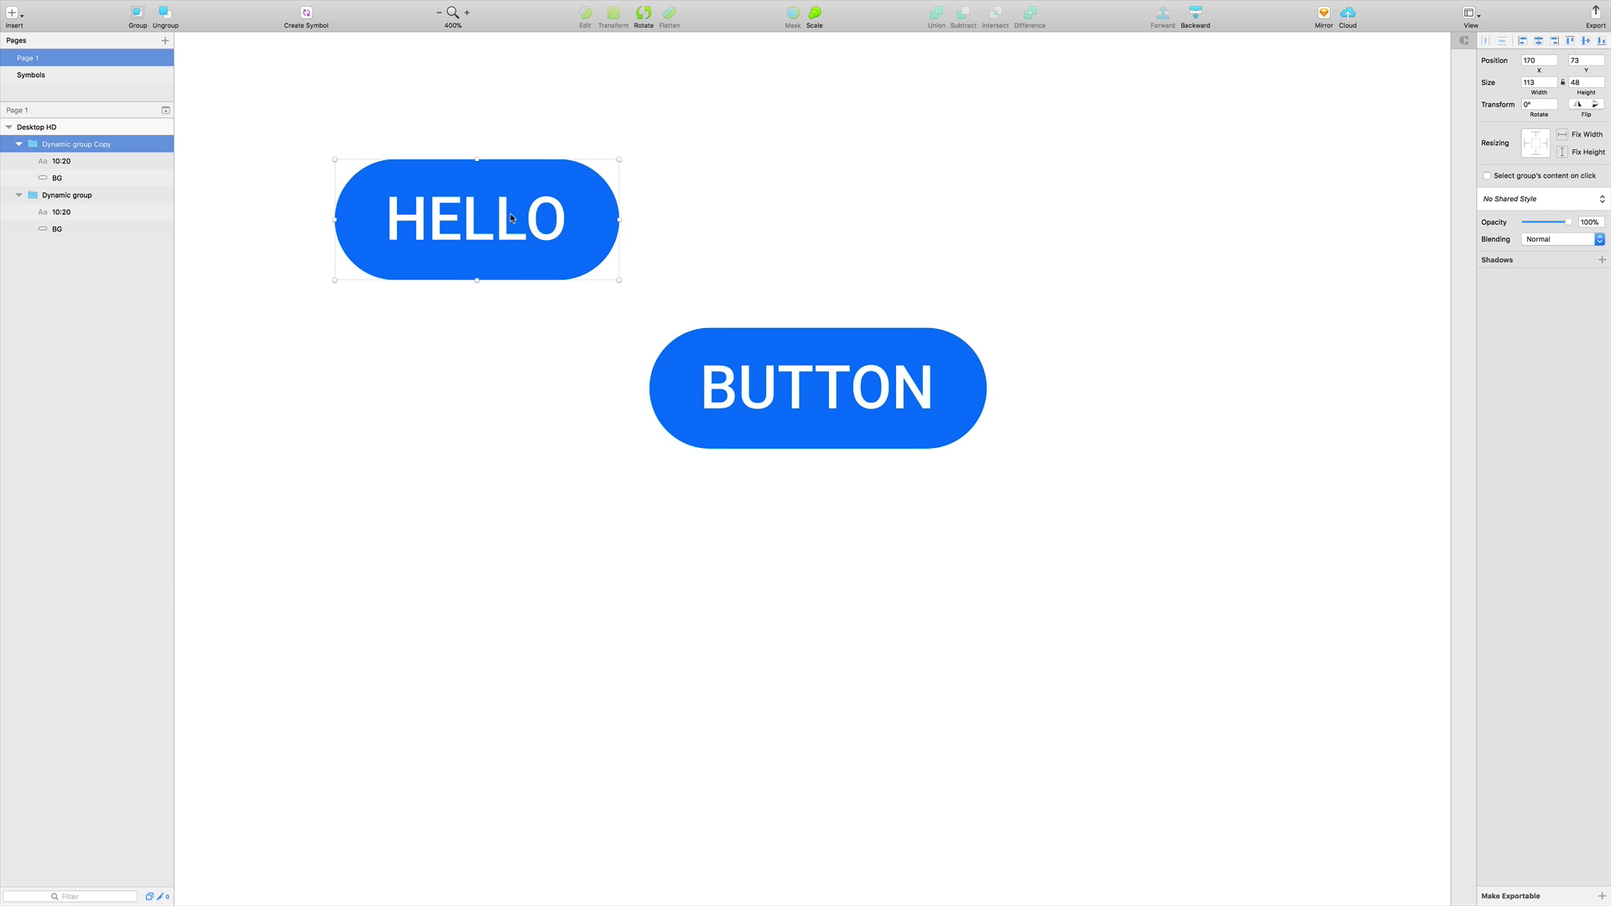
click(309, 24)
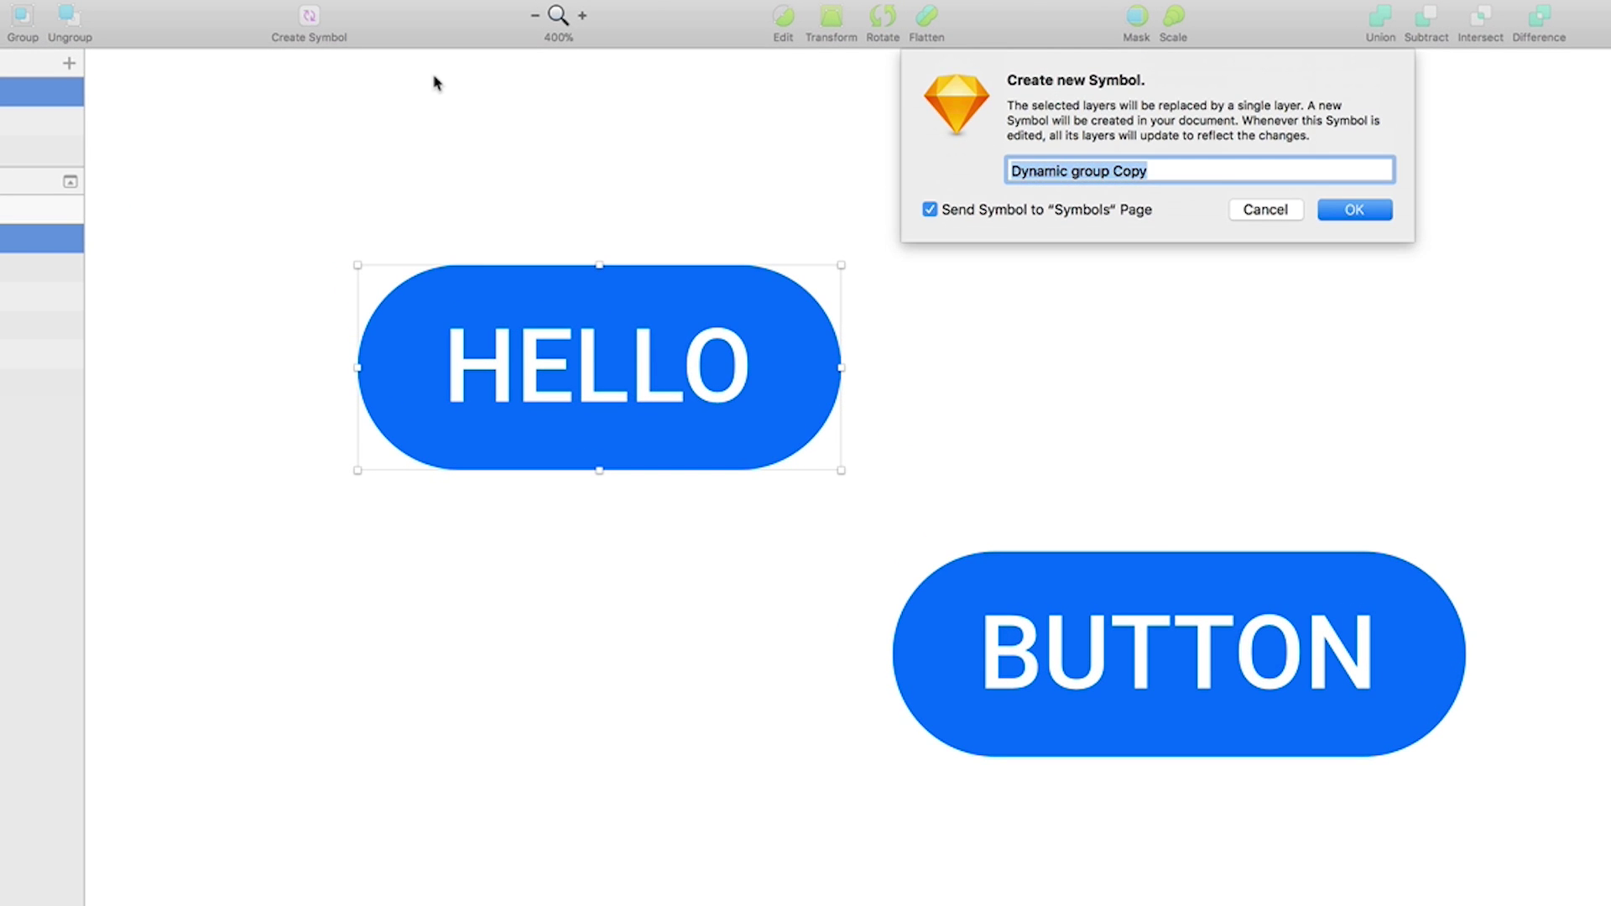
text(BUTTON)
key(Return)
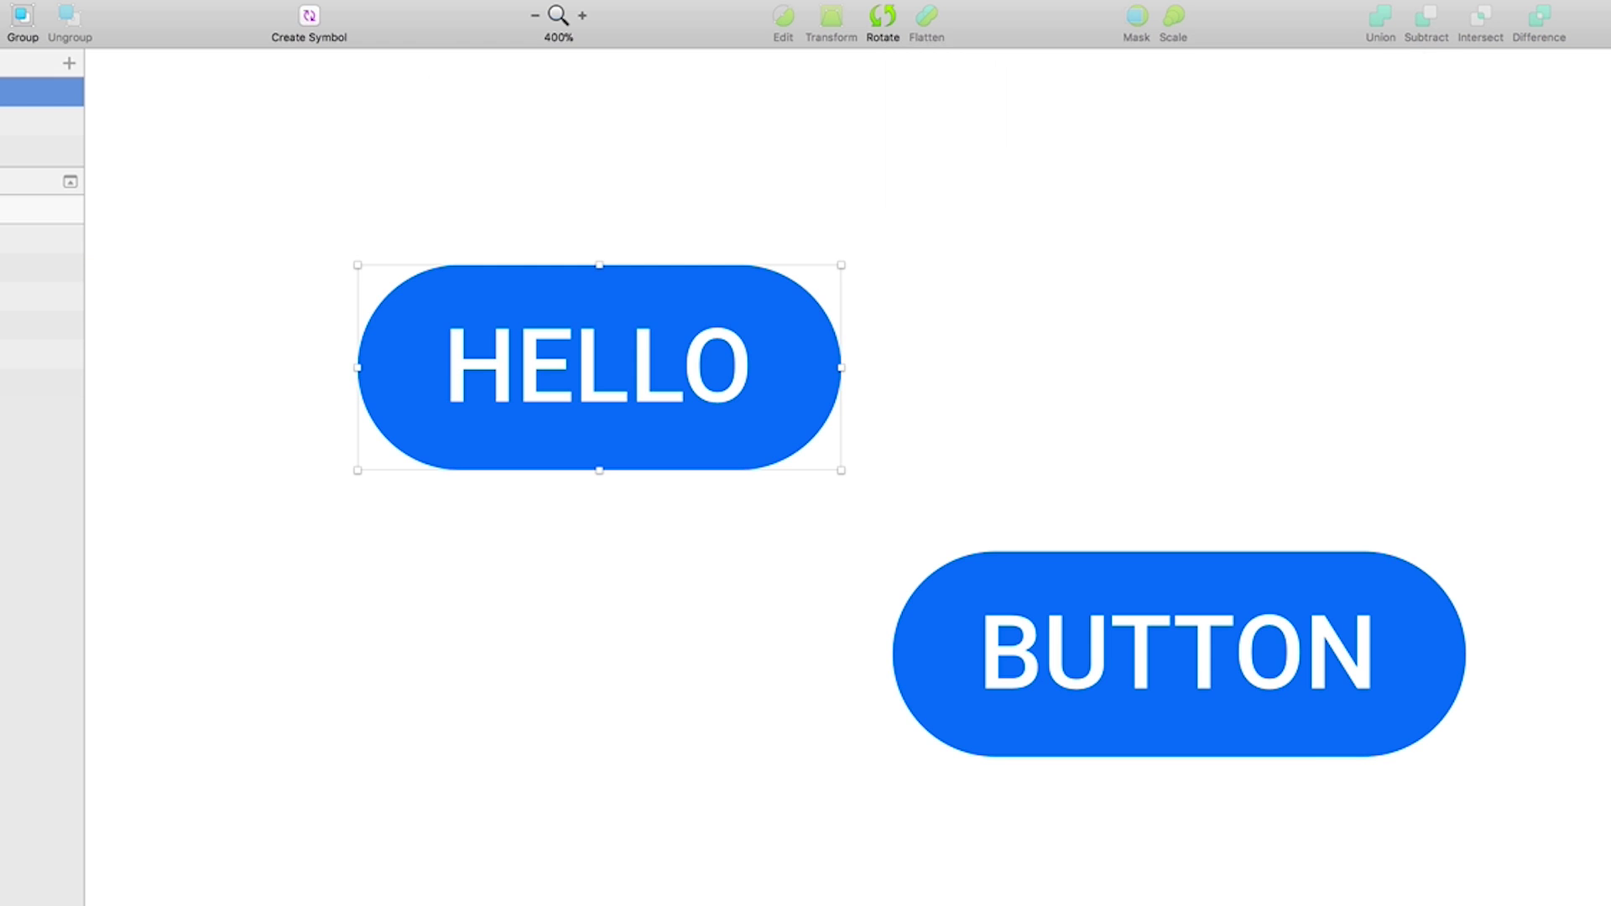
Delete the original button group and centre the HELLO symbol instance.
drag(449, 175, 1285, 406)
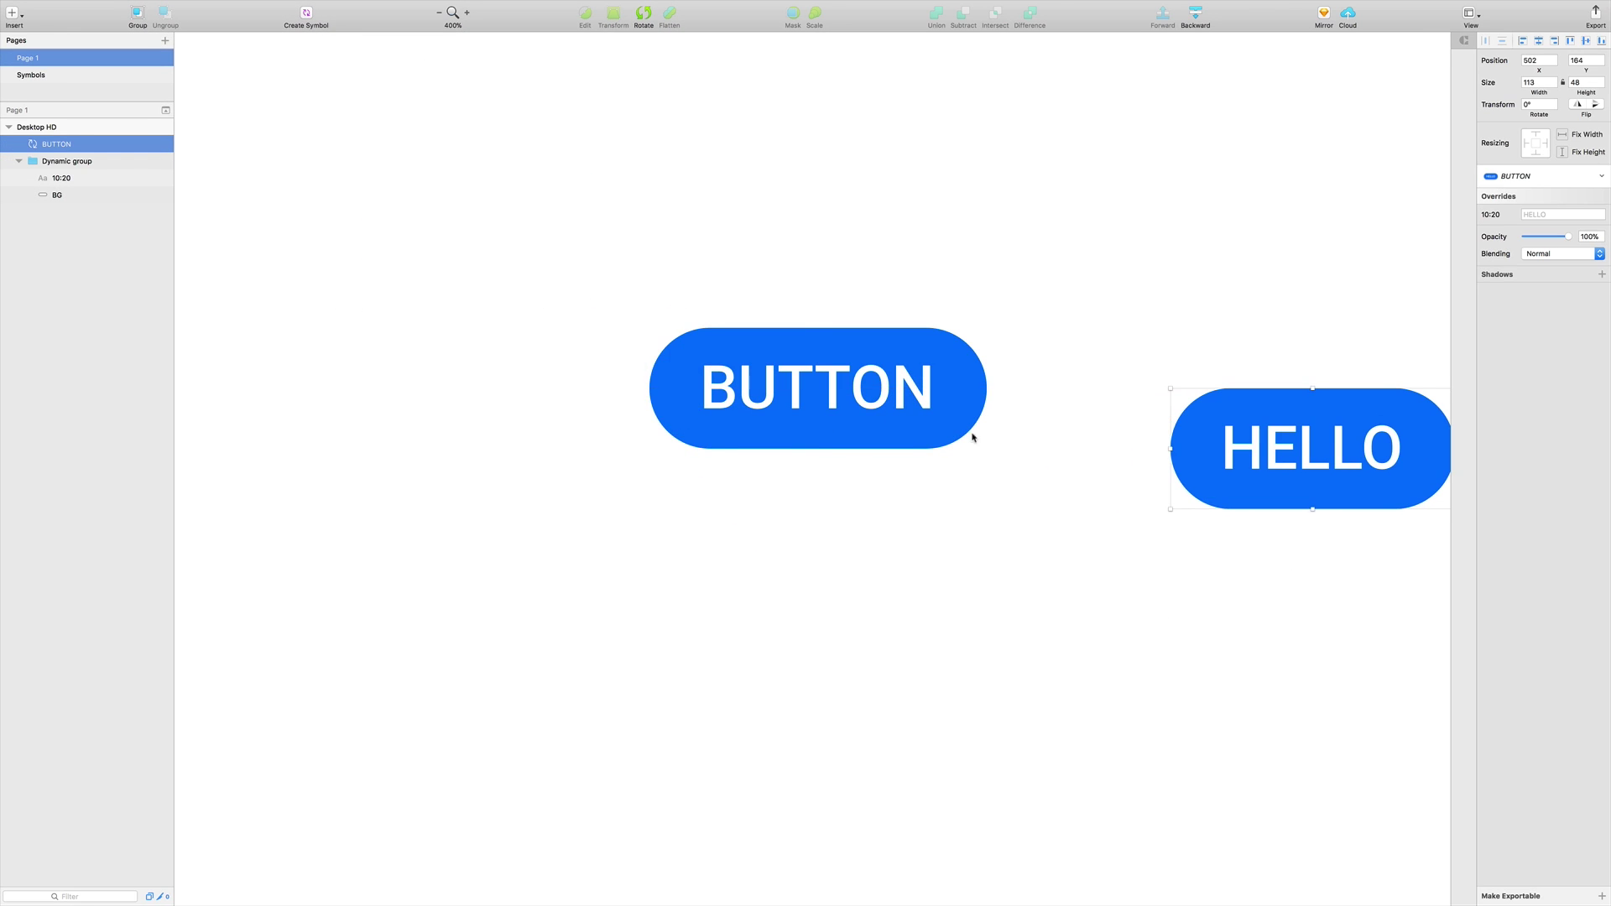
click(965, 434)
key(Delete)
drag(1184, 436, 789, 531)
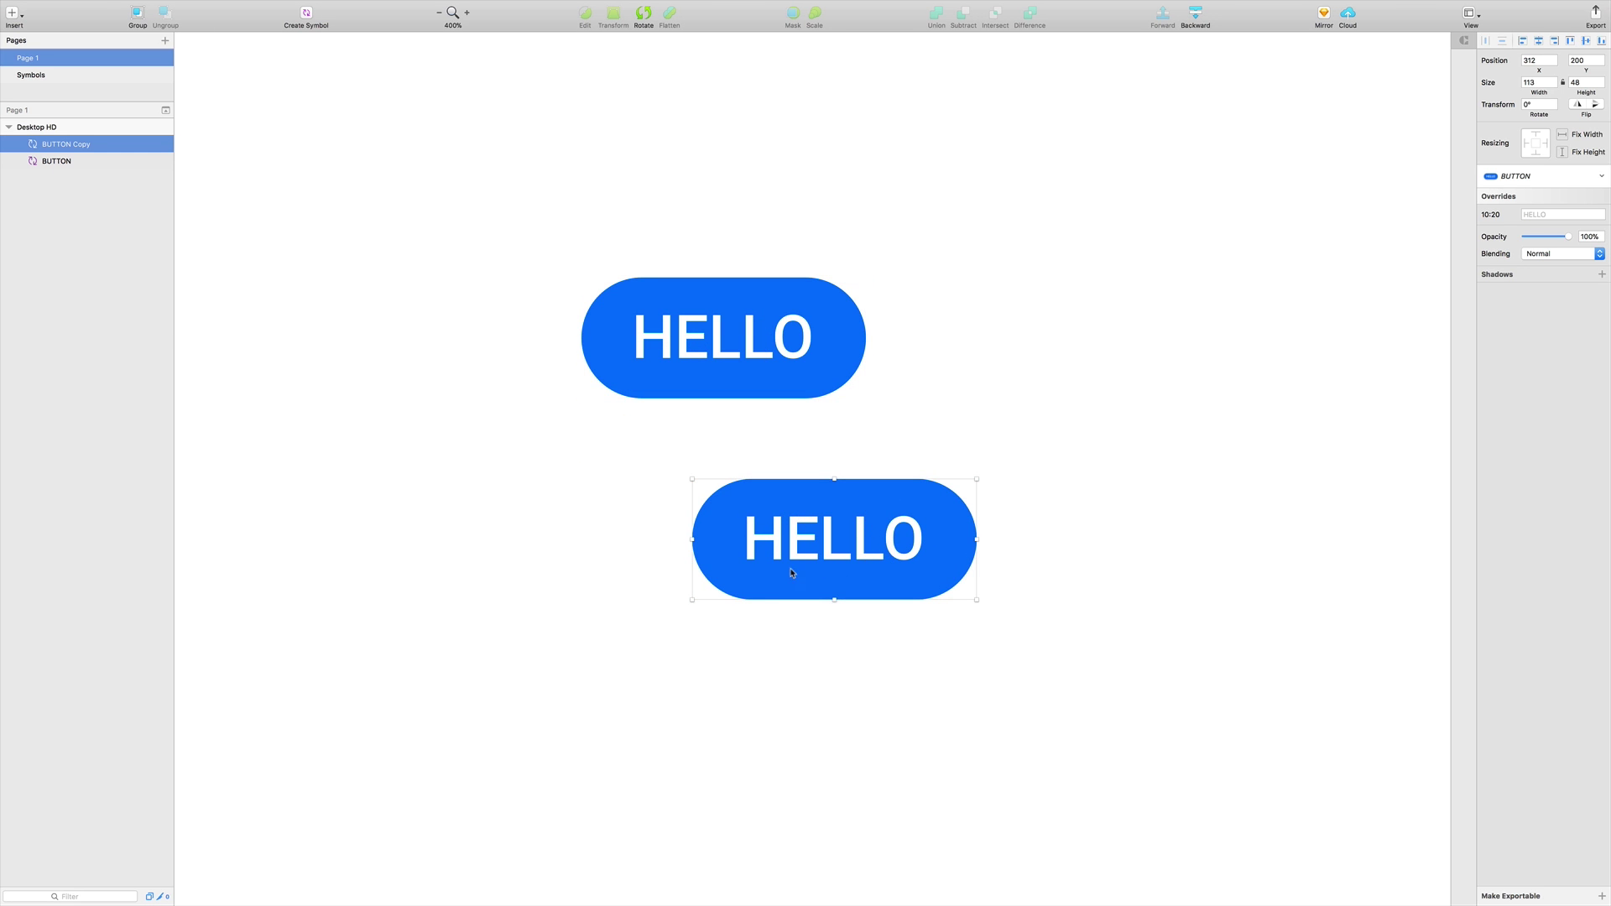
Override the copied instance's 10:20 label text with NEW BUTTON.
click(1545, 215)
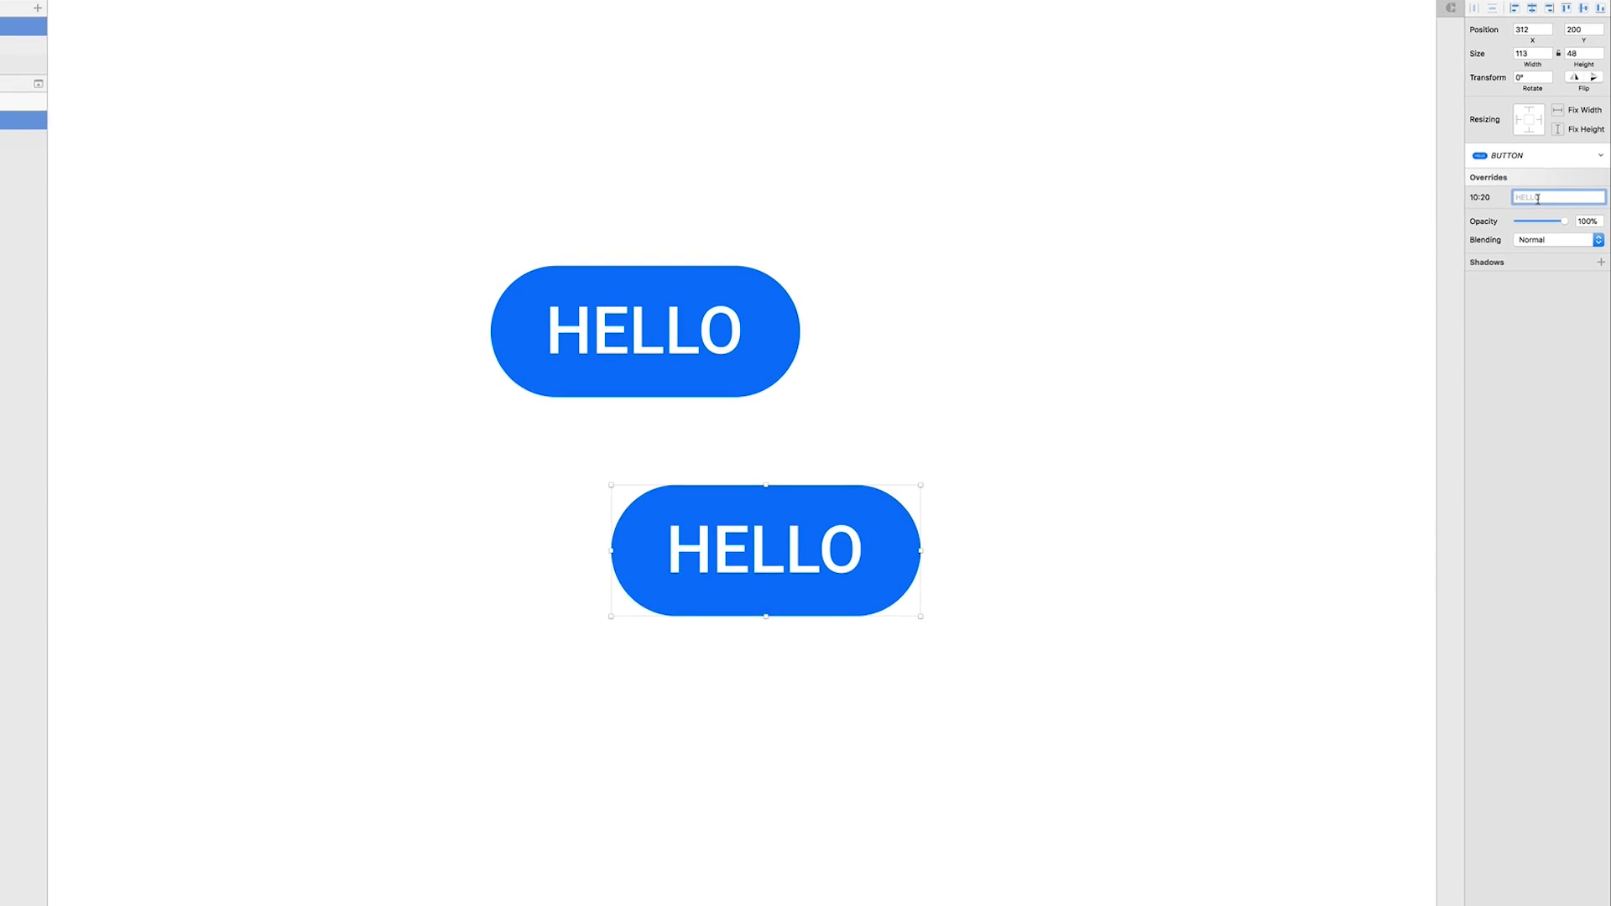
text(NEW BU)
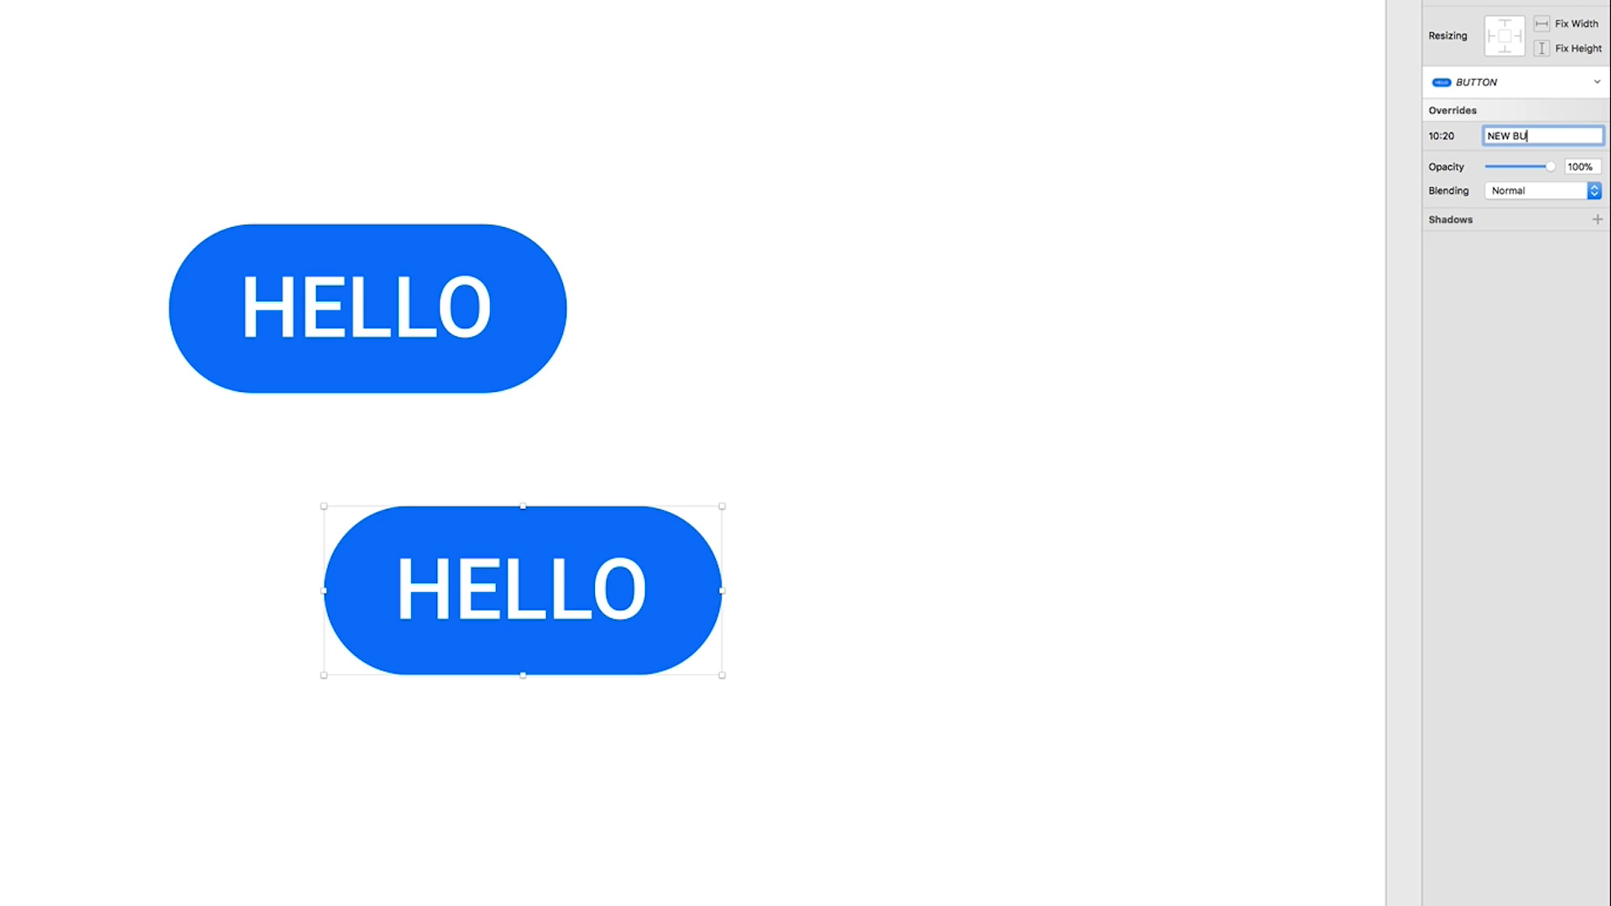
text(TTON)
key(Return)
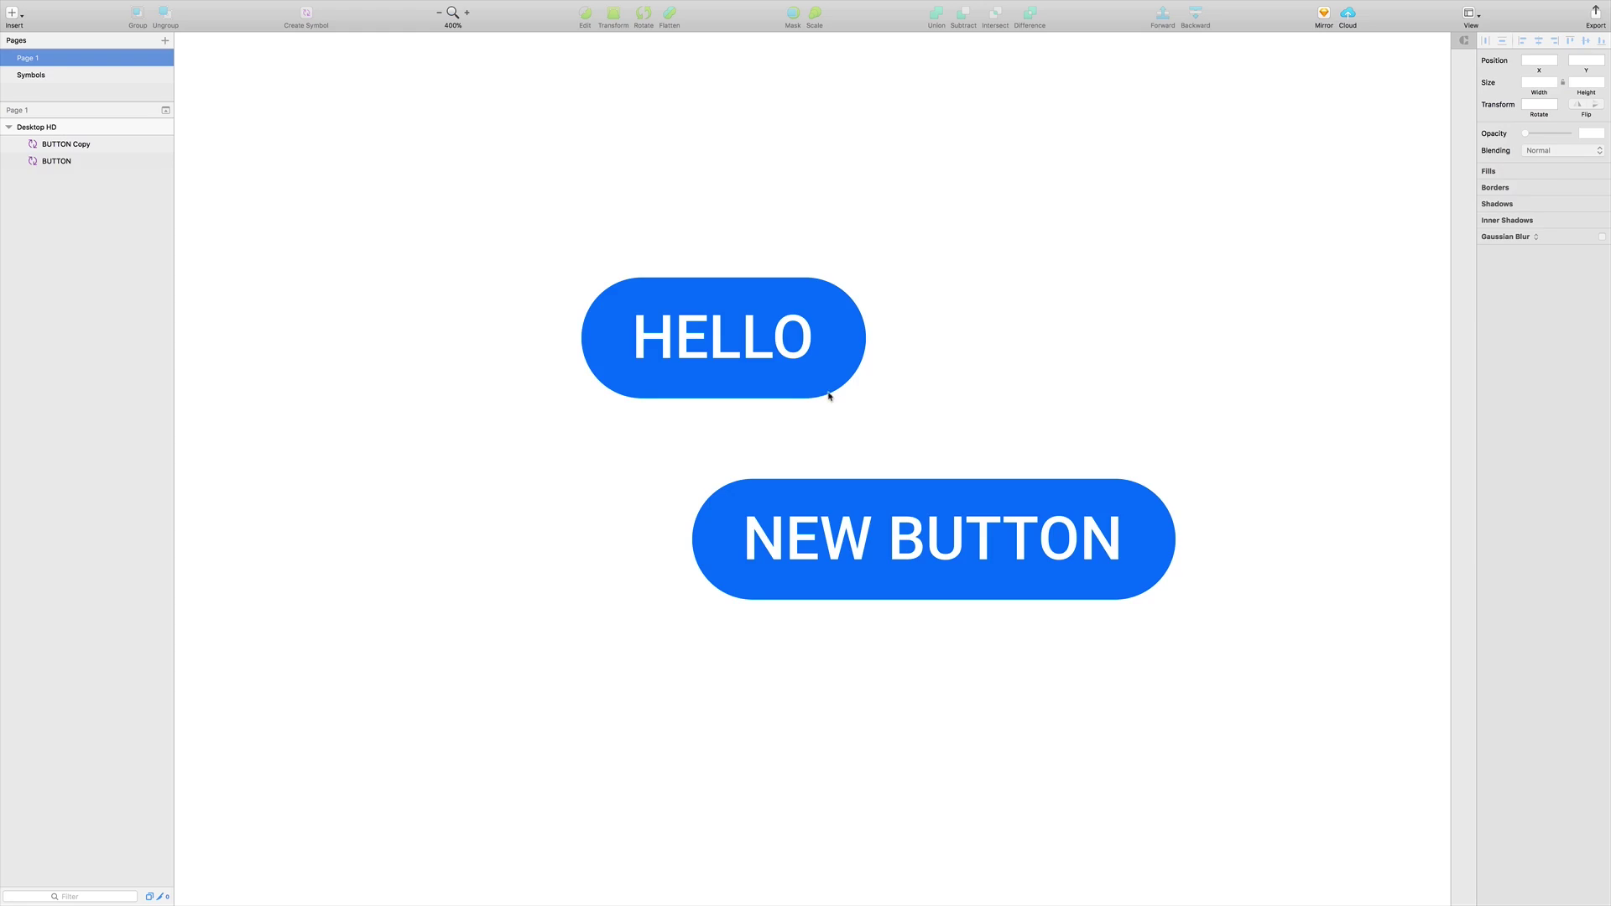
In the BUTTON symbol master, give the BG layer a purple linear gradient fill.
click(827, 385)
double_click(646, 360)
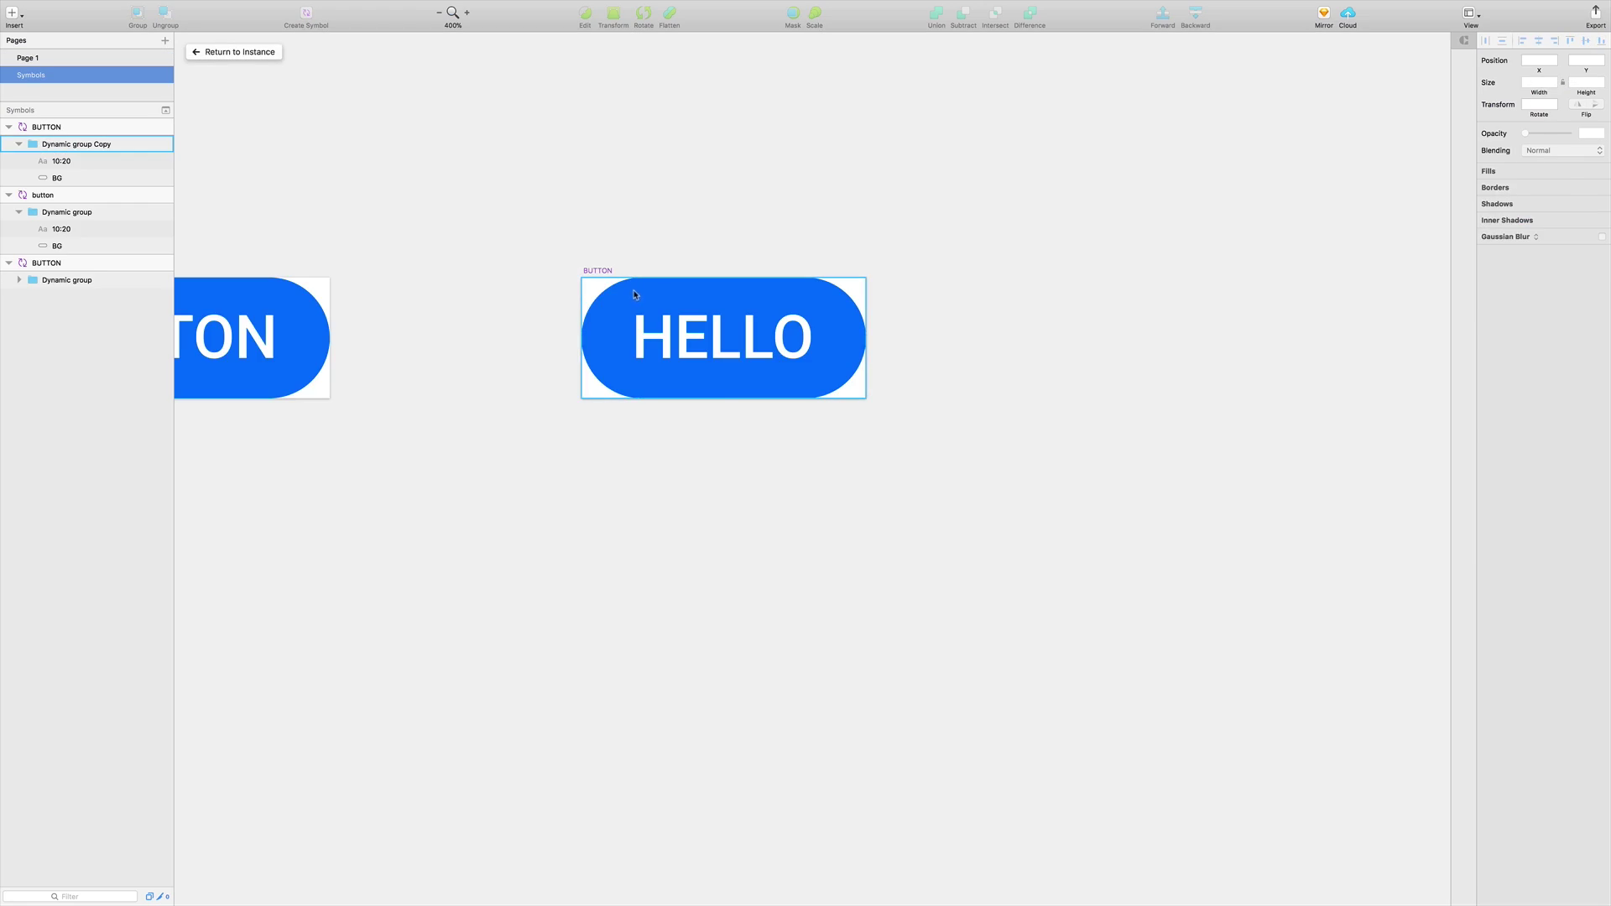
click(57, 178)
click(1502, 294)
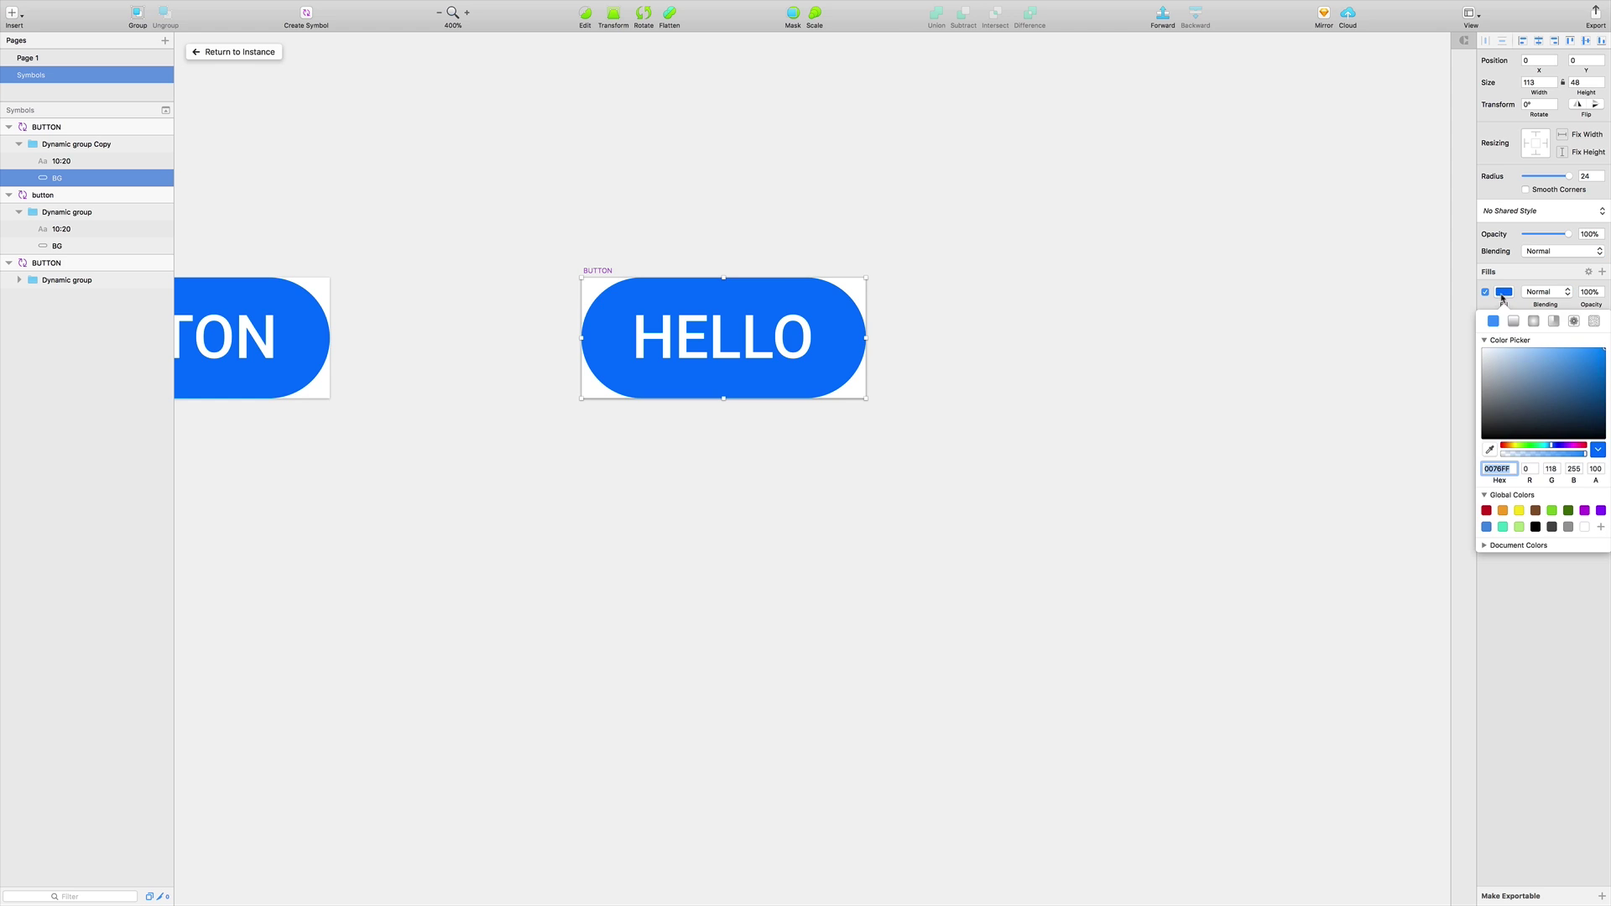
click(1487, 527)
key(super+z)
click(1514, 322)
click(1535, 554)
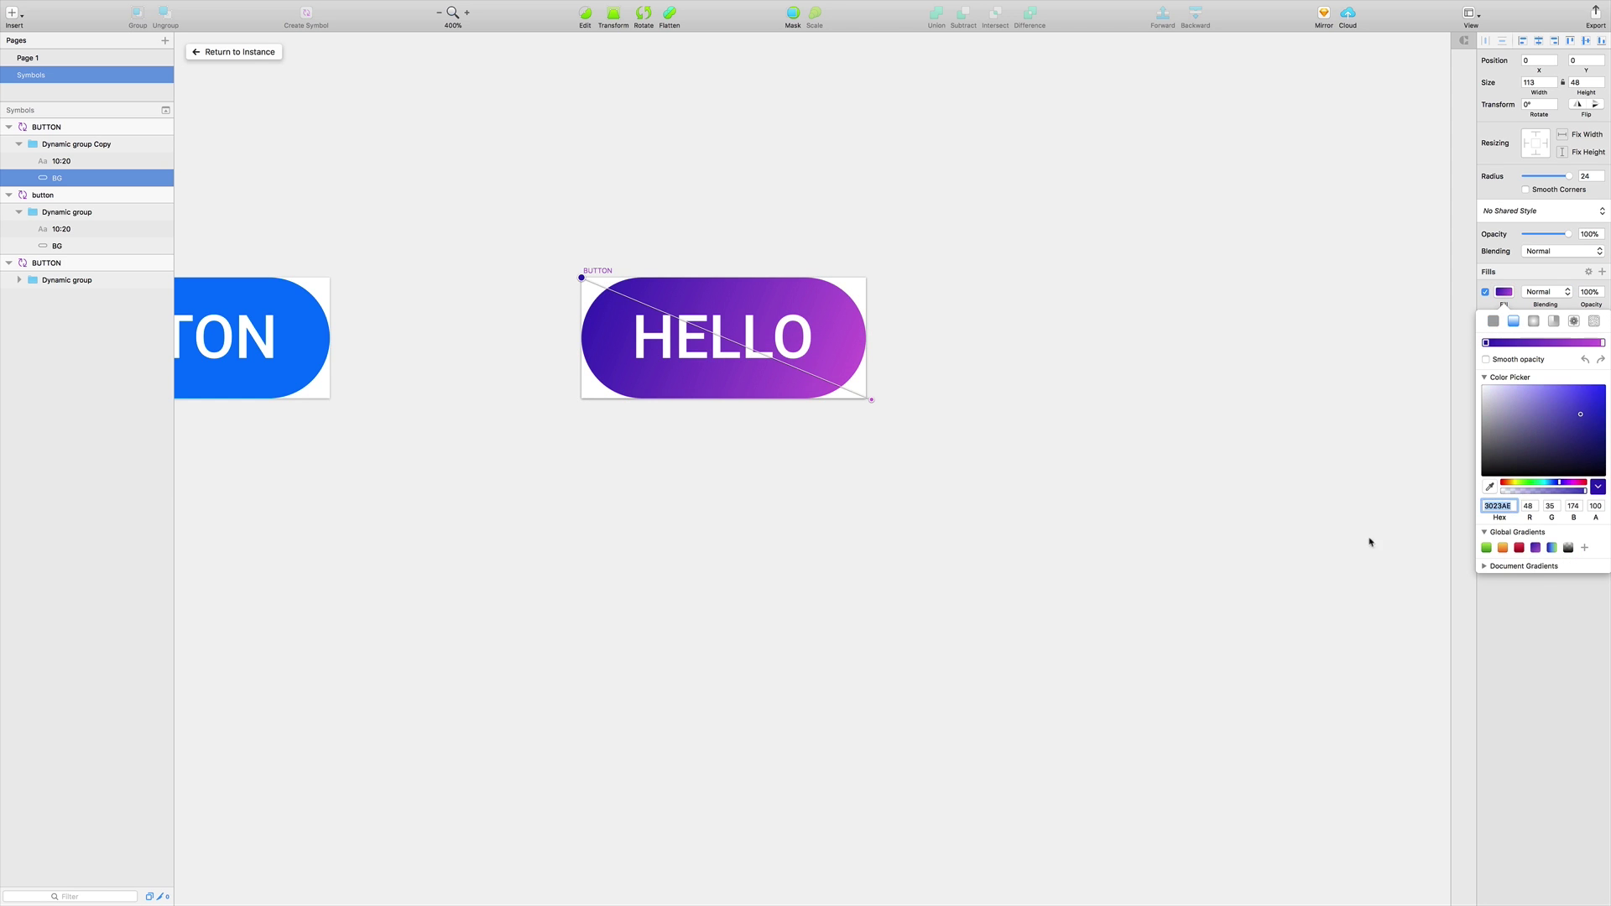
key(Escape)
click(252, 54)
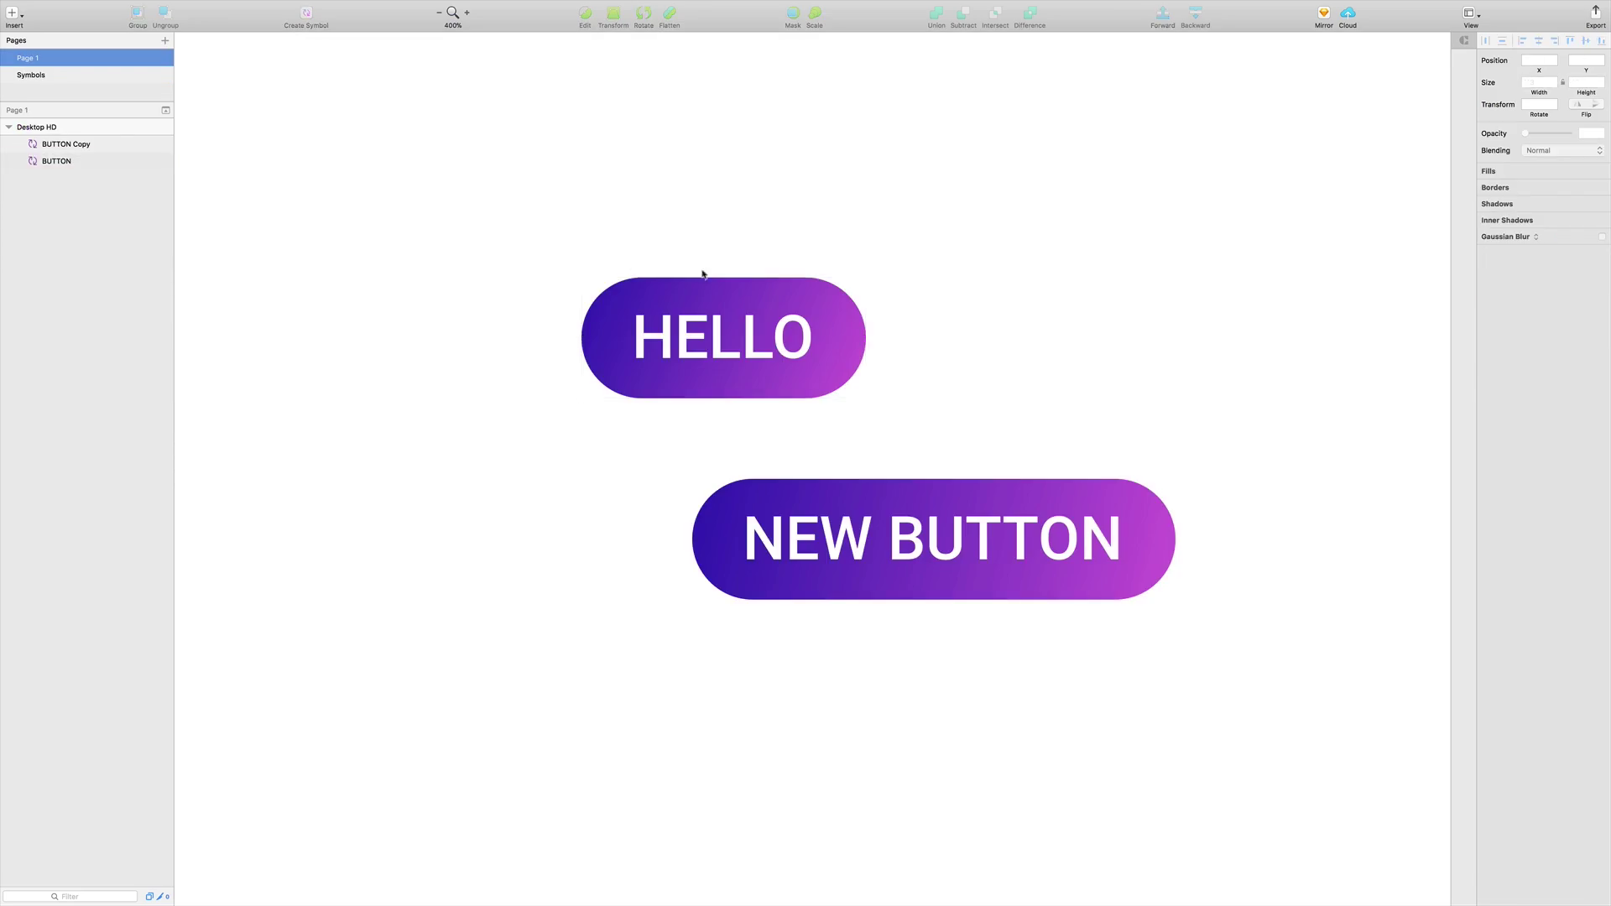